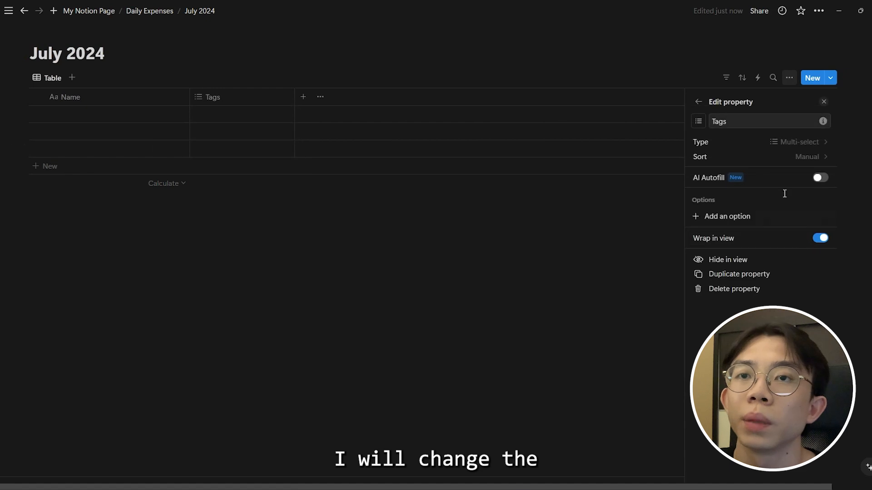
Change the Tags property to the Number type and set its number format to US Dollar
click(790, 142)
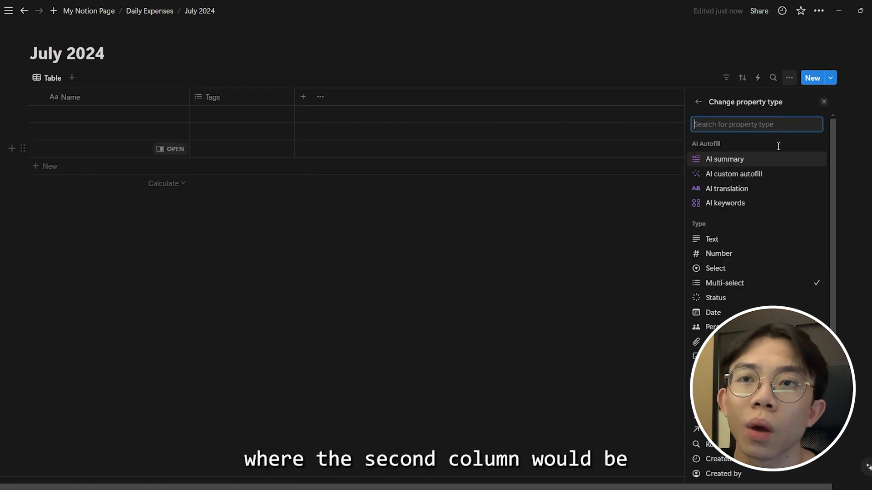
click(755, 254)
click(743, 158)
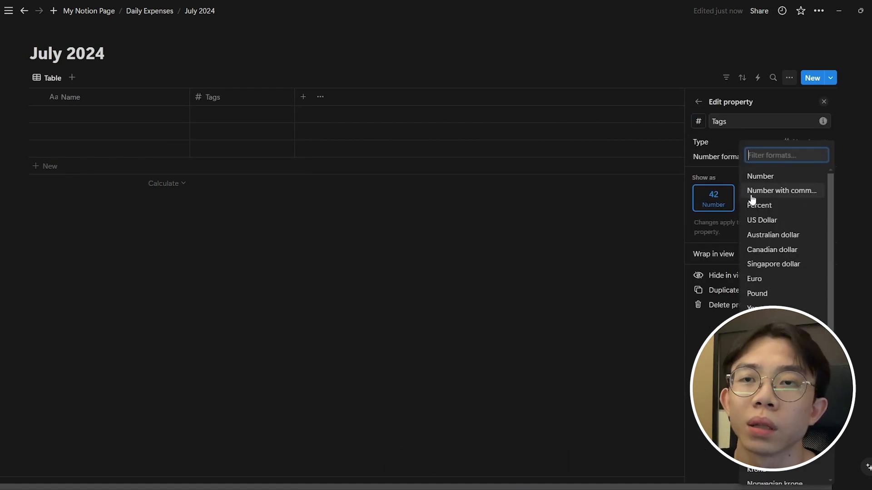
text(m)
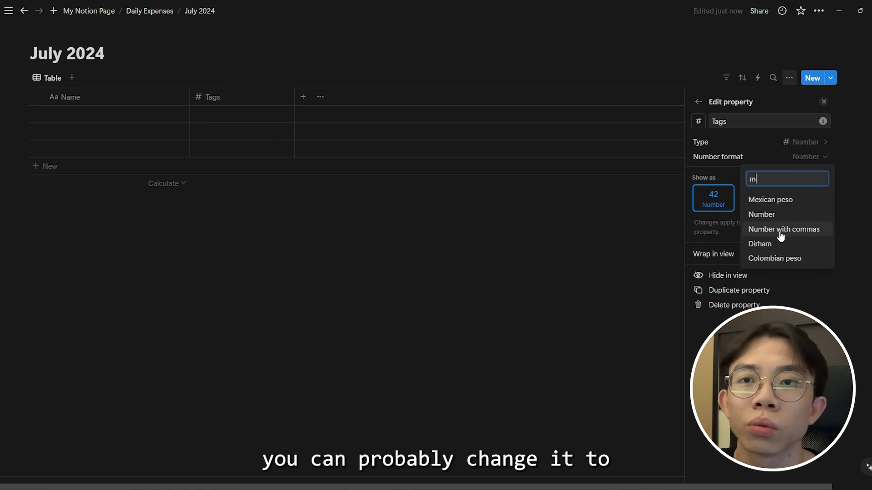
key(BackSpace)
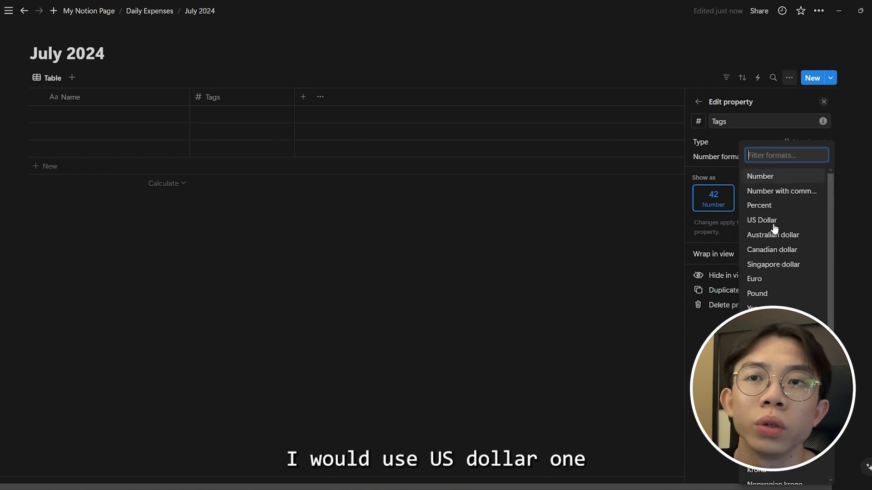
click(775, 228)
Rename the Tags property as Price
double_click(729, 122)
key(BackSpace)
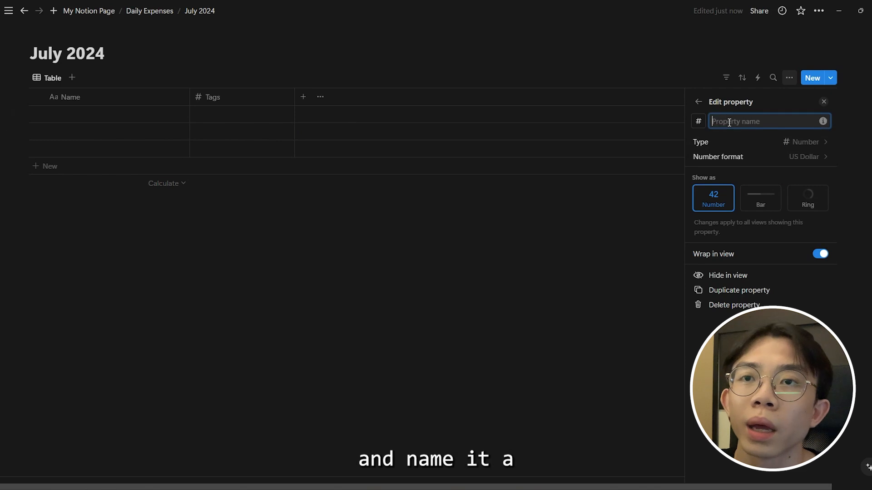
text(Price)
click(656, 237)
Add a Select property named Category to the July 2024 table
click(303, 96)
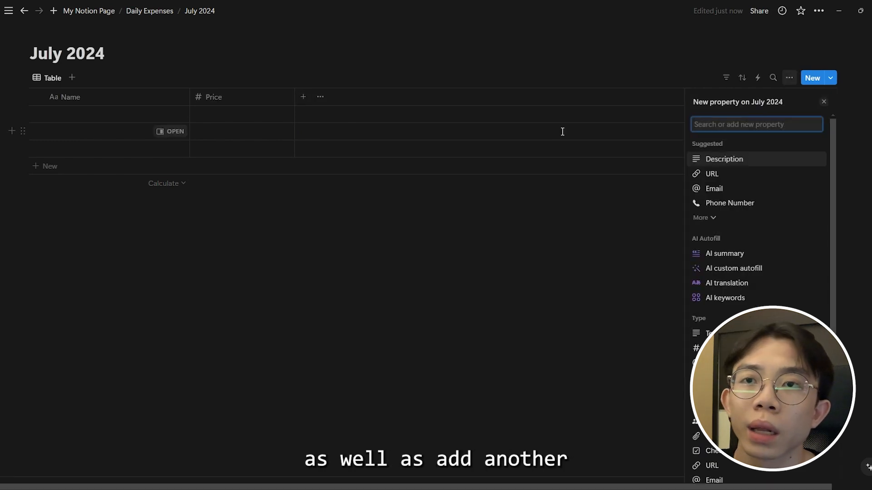
scroll(740, 240, down, 2)
click(743, 270)
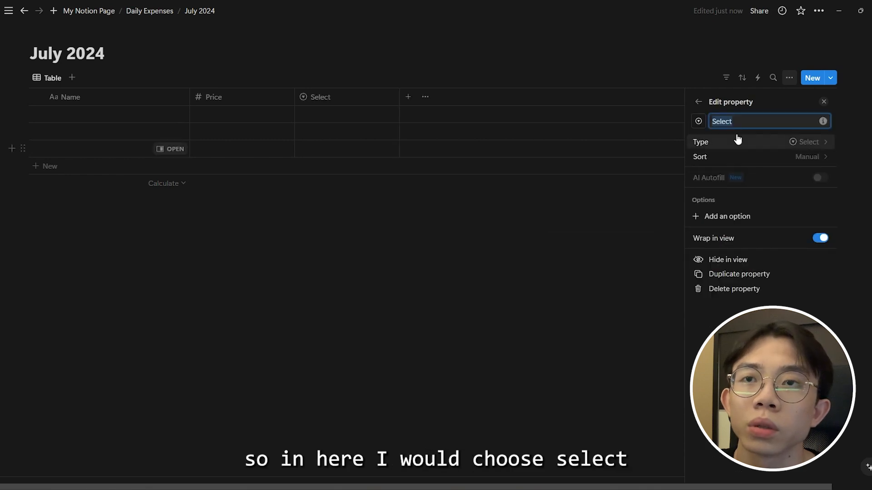
text(Category)
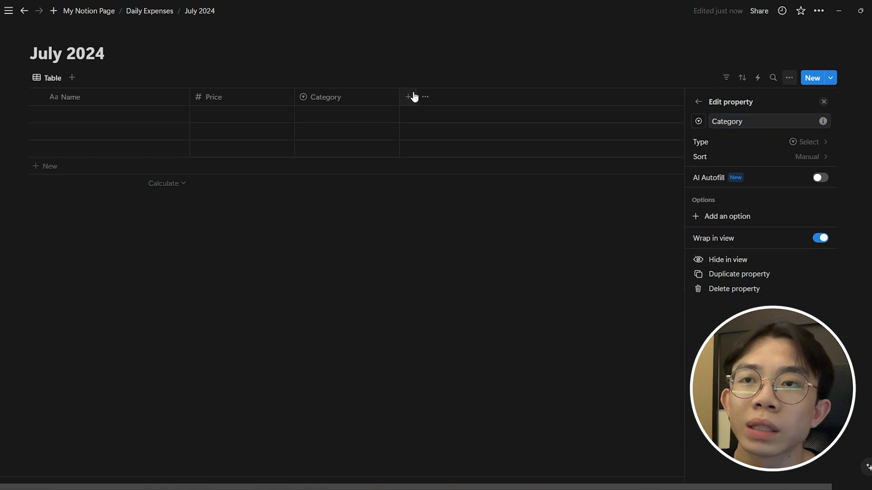
click(685, 115)
click(373, 96)
Add a Text property named Remarks after the Category column
click(409, 97)
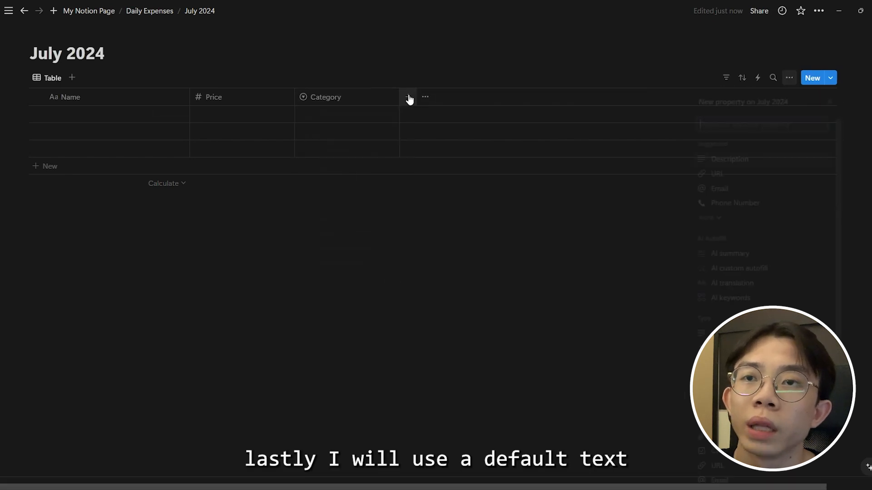
text(Re)
key(BackSpace)
key(BackSpace)
text(te)
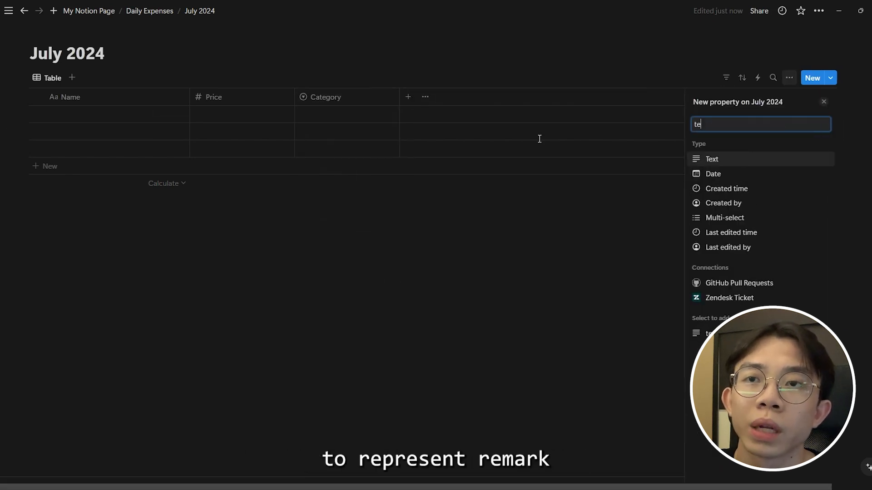
click(720, 158)
text(RE)
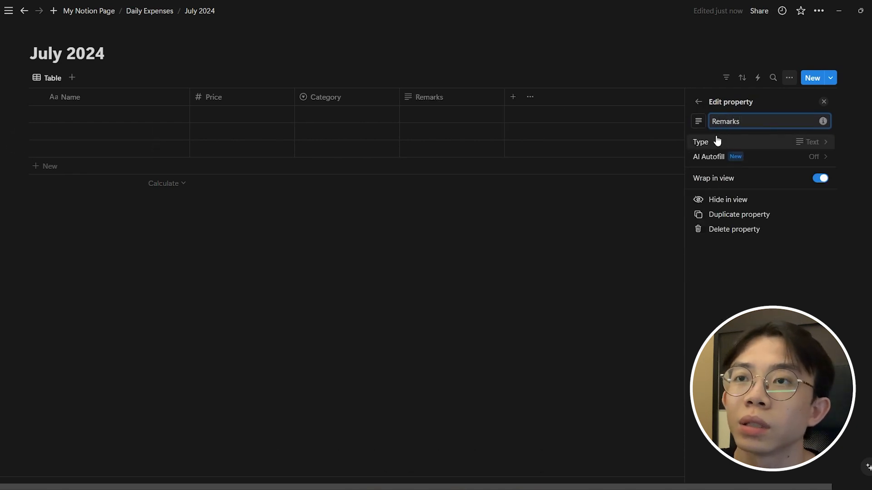
click(318, 114)
key(Escape)
Enter the first expense as Lunch at KL with a price of 5
click(118, 120)
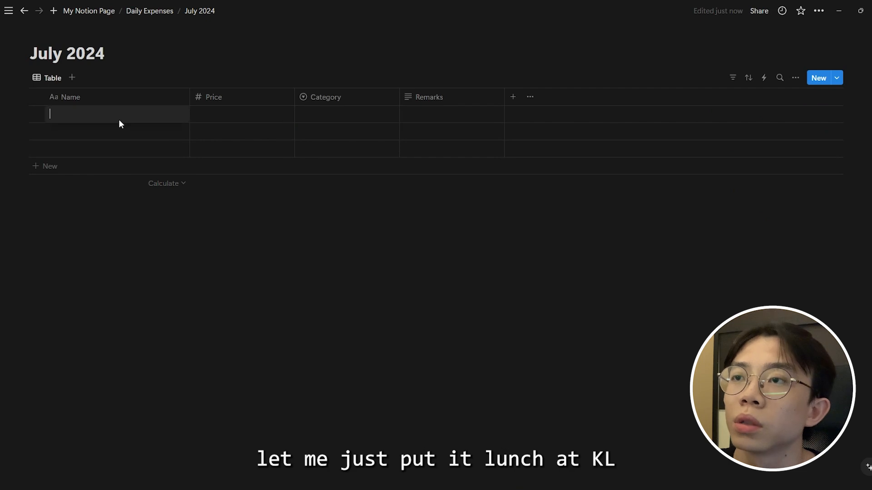
text(Lunch A)
text(t KL)
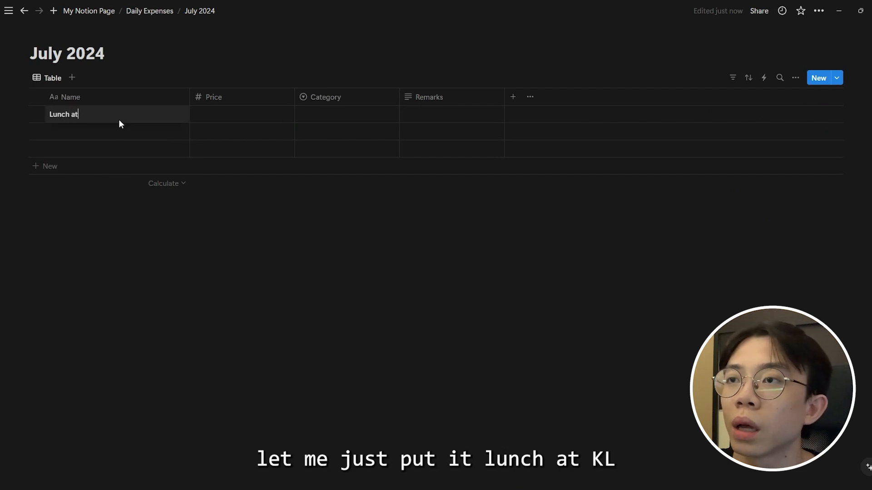
key(Tab)
text(5)
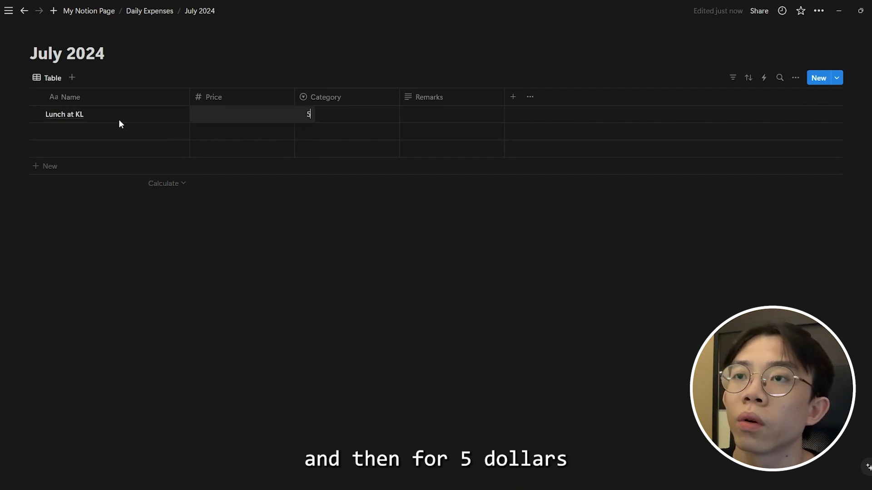
Create the Category options Bill in the first row and Food in the second row
click(349, 118)
text(Bill)
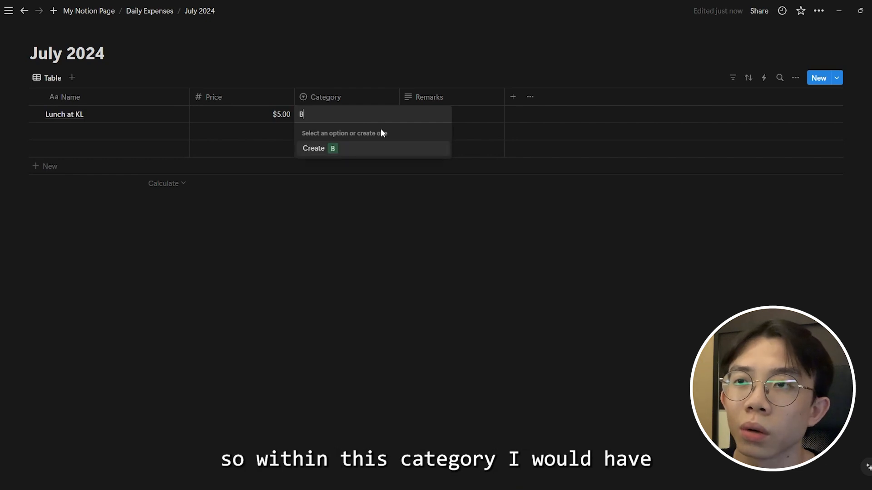
key(Return)
click(380, 129)
text(Food)
key(Return)
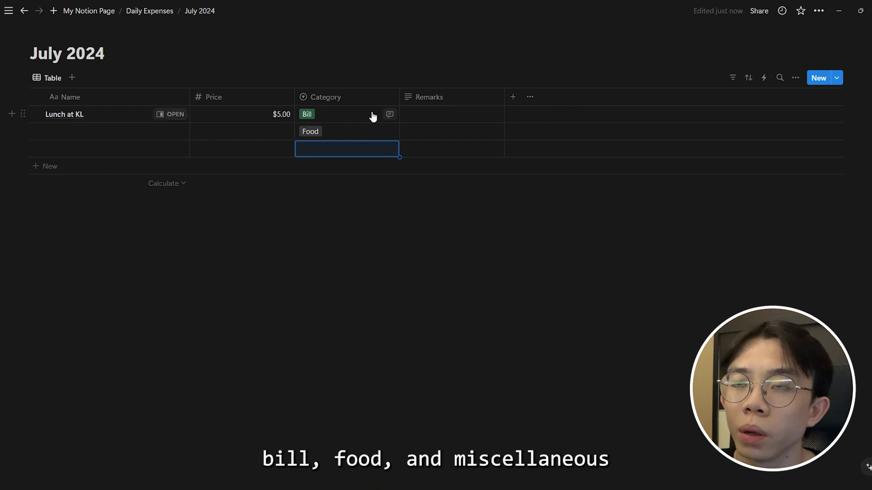
Create a Miscellaneous option in the Category cell of the Lunch at KL row
click(372, 113)
text(M)
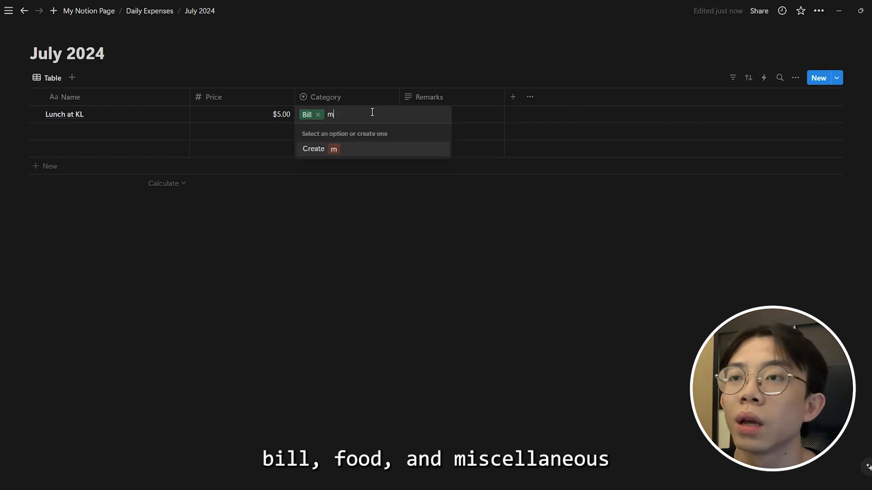
text(iscel)
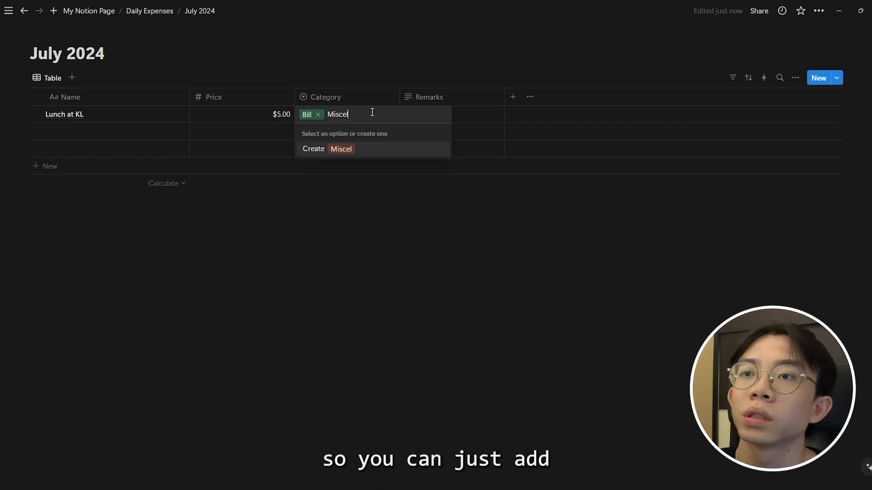
text(laneous)
key(Return)
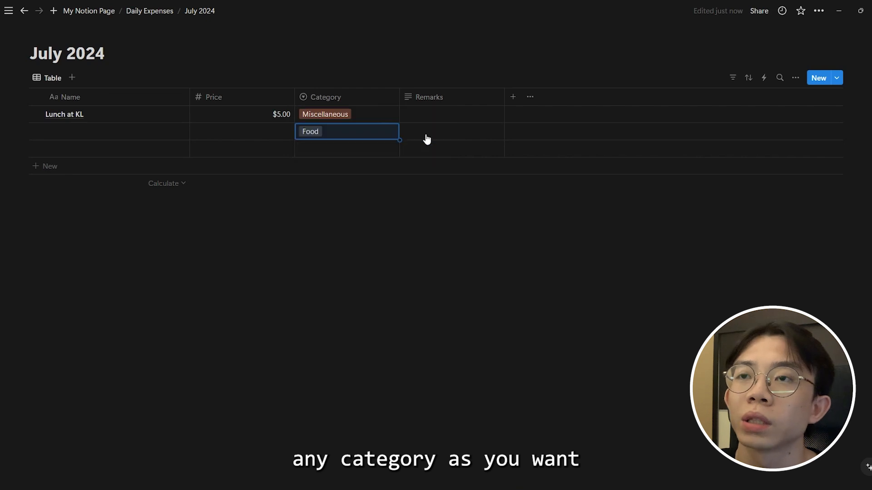
Set the Lunch at KL category to Food and close the category options without assigning anything new to the second row
click(349, 121)
click(342, 163)
click(325, 133)
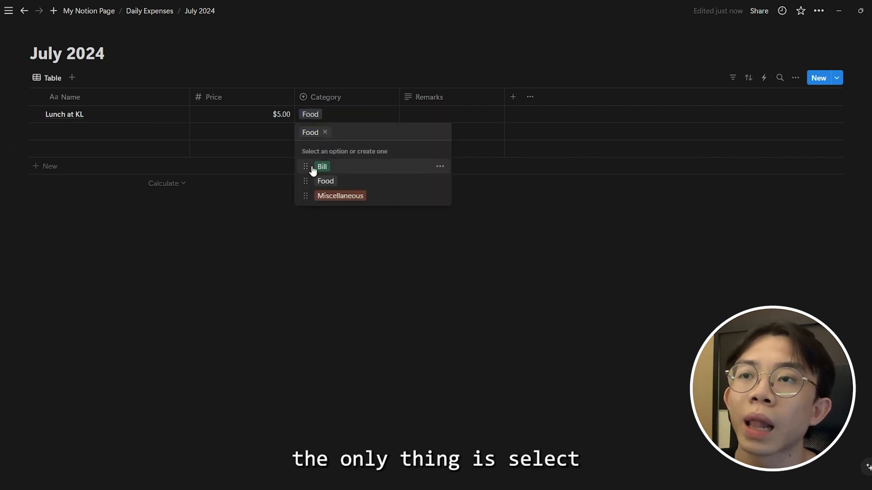
click(327, 132)
key(Escape)
Fill in the second row as Ice Cream with a price of 2 and the category Food
click(109, 129)
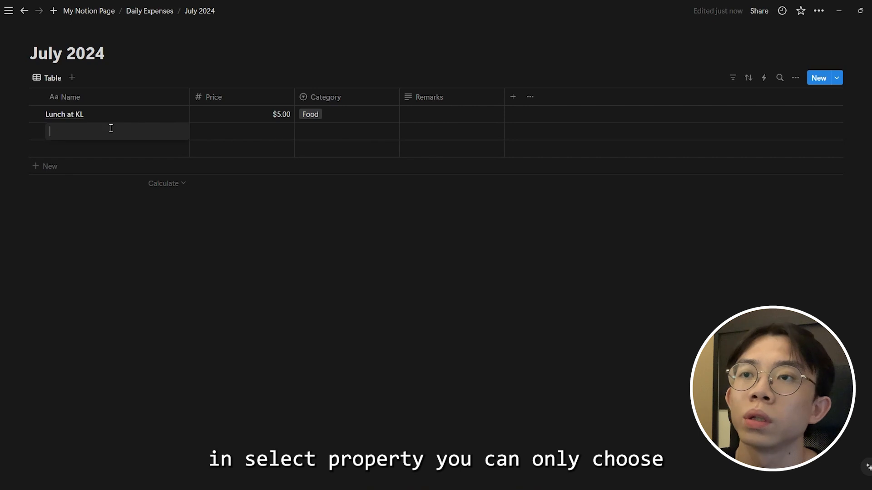
text(Oce)
key(BackSpace)
key(BackSpace)
text(Cream)
key(Tab)
text(2)
key(Tab)
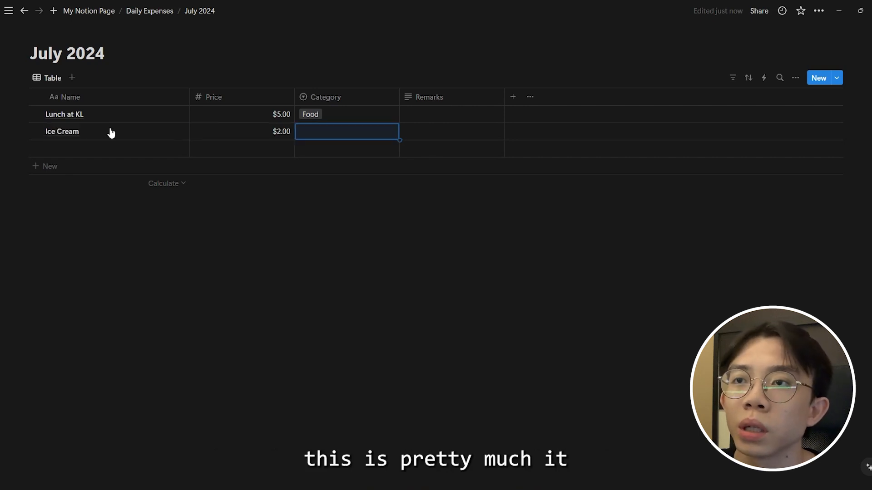
key(Return)
click(341, 181)
key(Return)
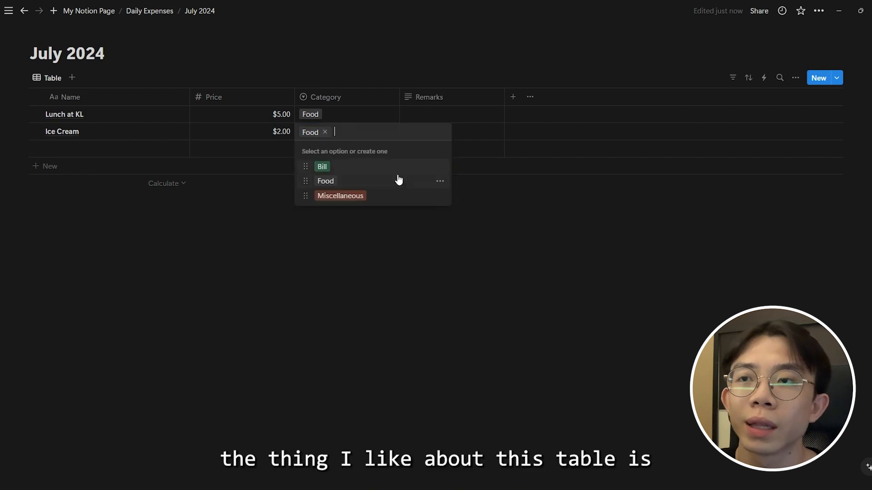
Change the color of the Food category option to Red
click(439, 181)
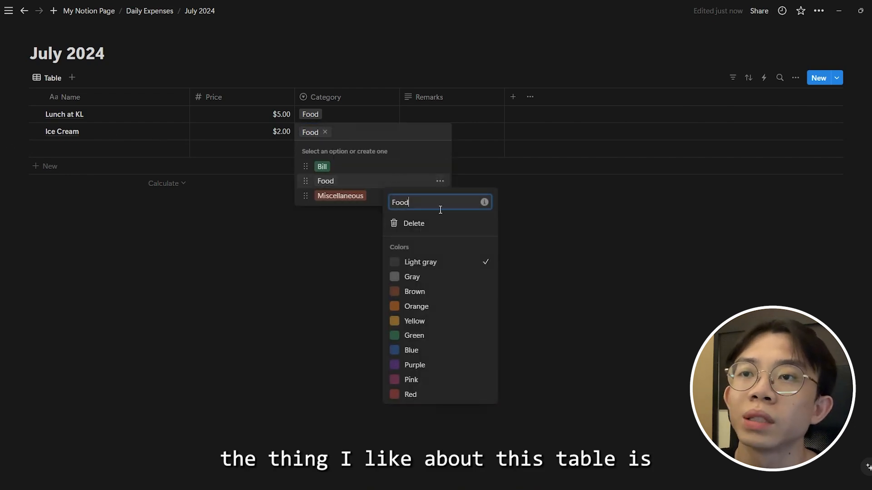
click(436, 305)
click(425, 393)
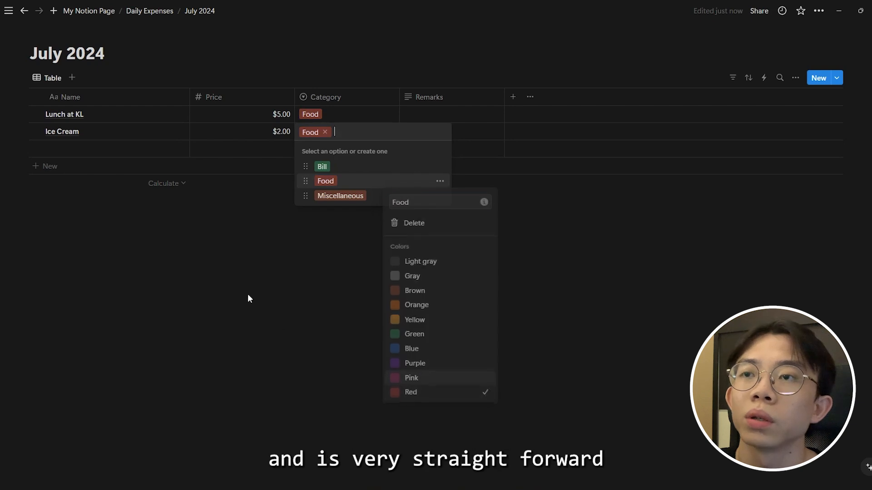
click(247, 295)
key(Escape)
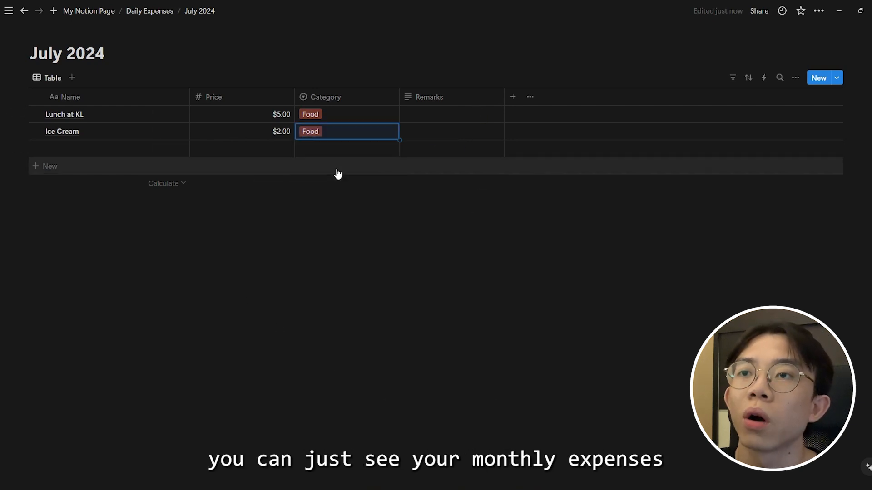
Set the calculation under the Price column to Sum
click(358, 183)
mouse_move(353, 234)
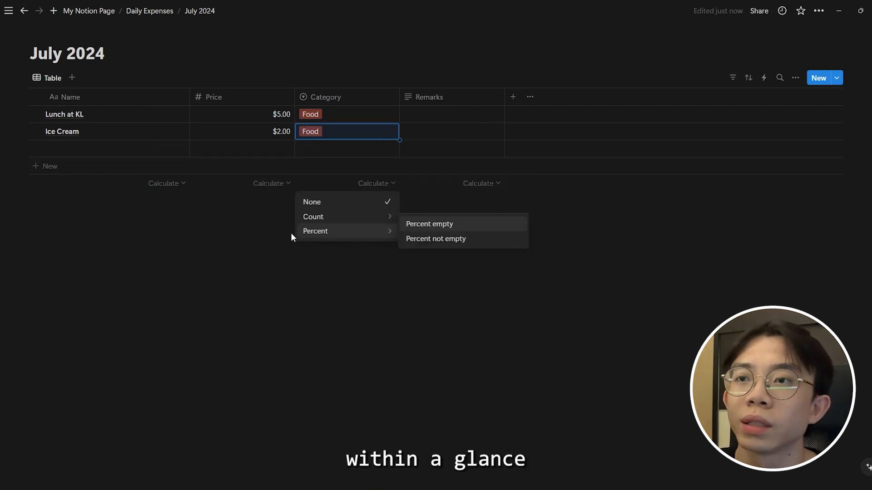
click(268, 184)
click(268, 184)
mouse_move(275, 244)
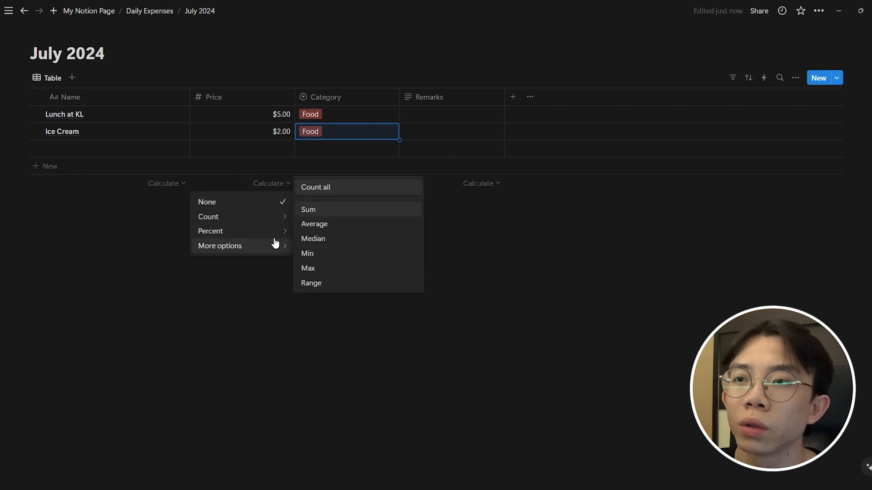
click(346, 214)
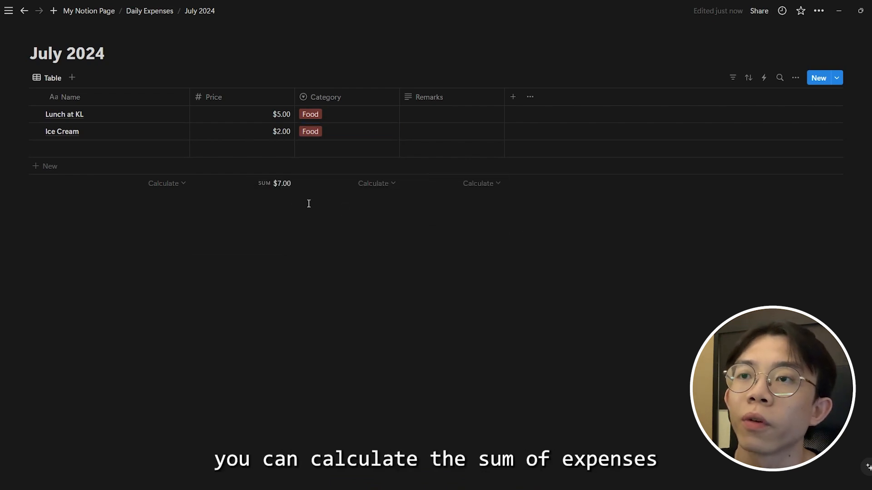
Return to the Daily Expenses page and duplicate the July 2024 database without its content
click(142, 12)
right_click(297, 120)
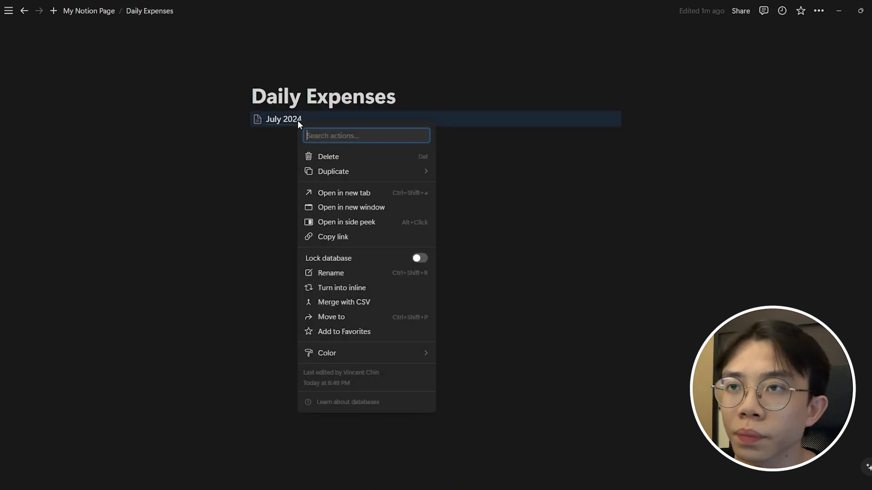
mouse_move(350, 176)
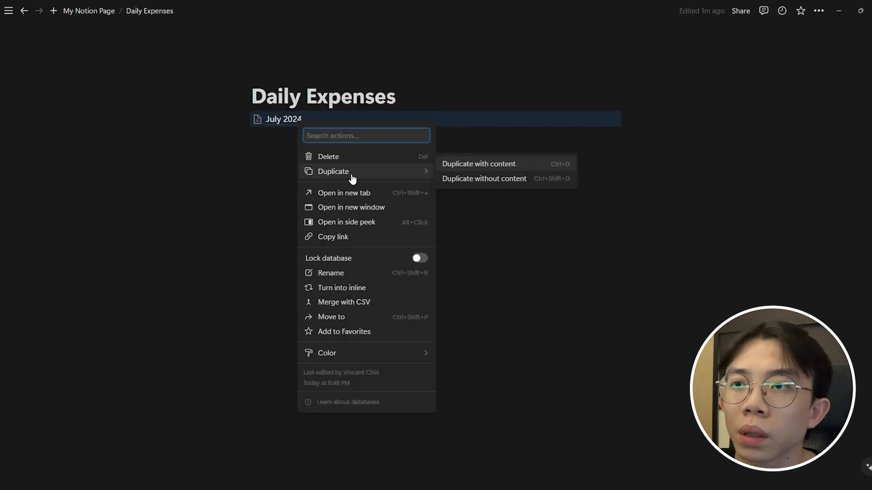
click(534, 181)
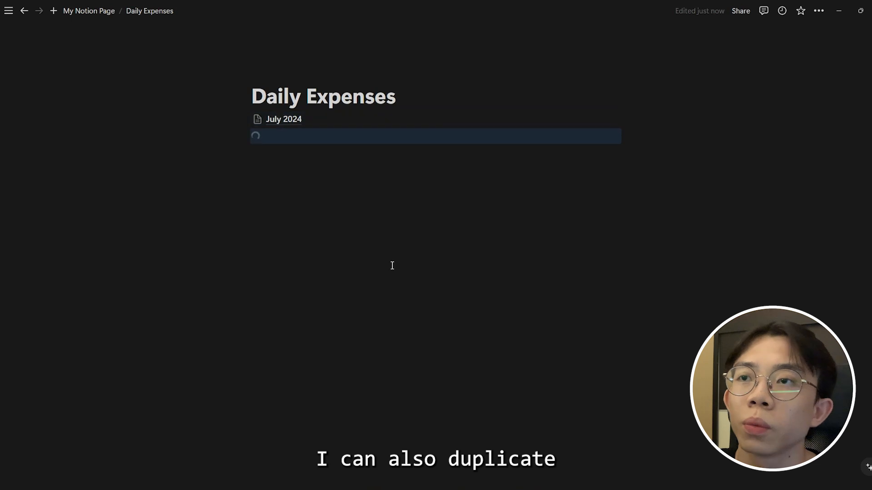
Open the duplicated month database and rename it August 2024
click(278, 137)
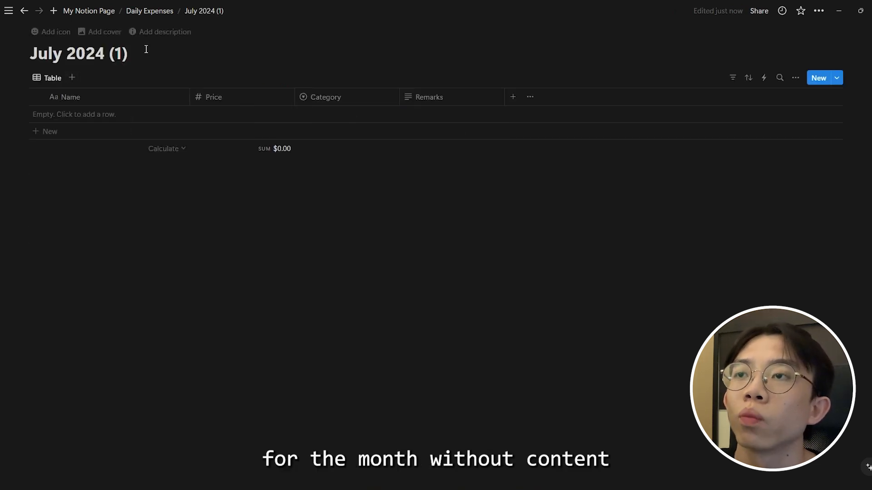
click(131, 52)
key(BackSpace)
key(BackSpace)
key(BackSpace)
key(BackSpace)
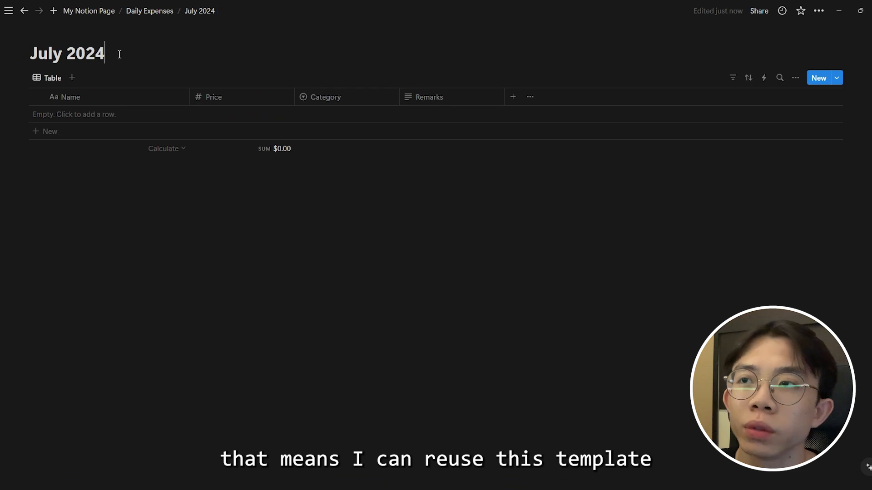
key(ctrl+BackSpace)
text(S3et)
key(BackSpace)
key(BackSpace)
key(BackSpace)
text(ept)
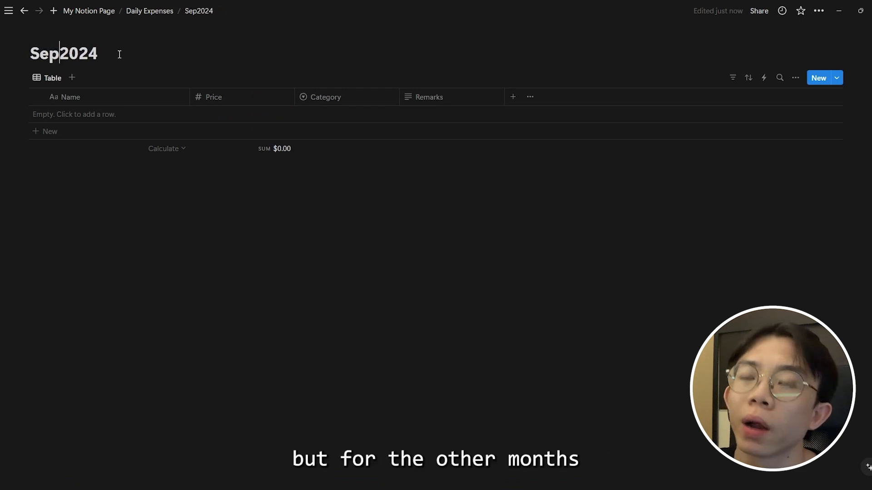
key(ctrl+BackSpace)
text(August)
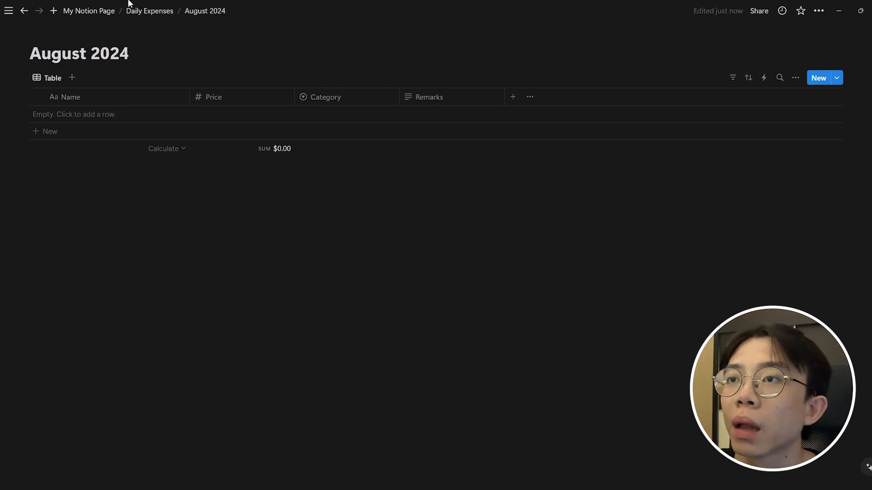
Return to My Notion Page and add a new sub-page titled Workout Routine
click(136, 10)
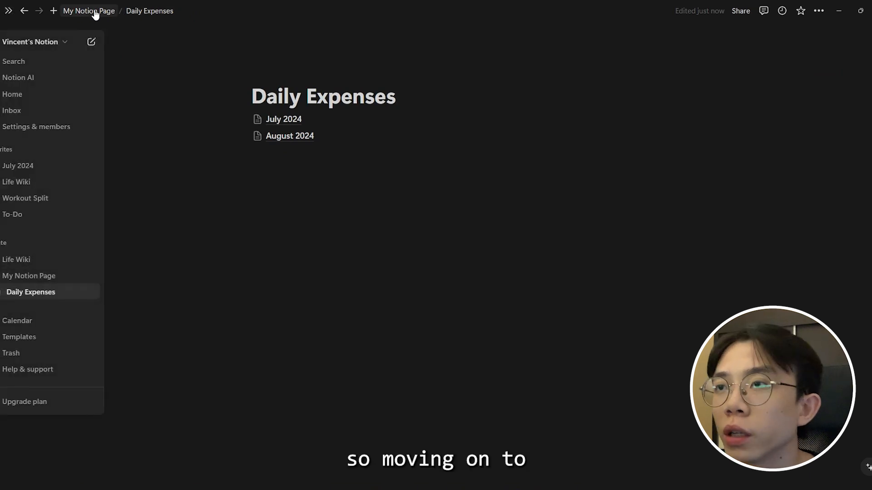
click(95, 13)
click(336, 187)
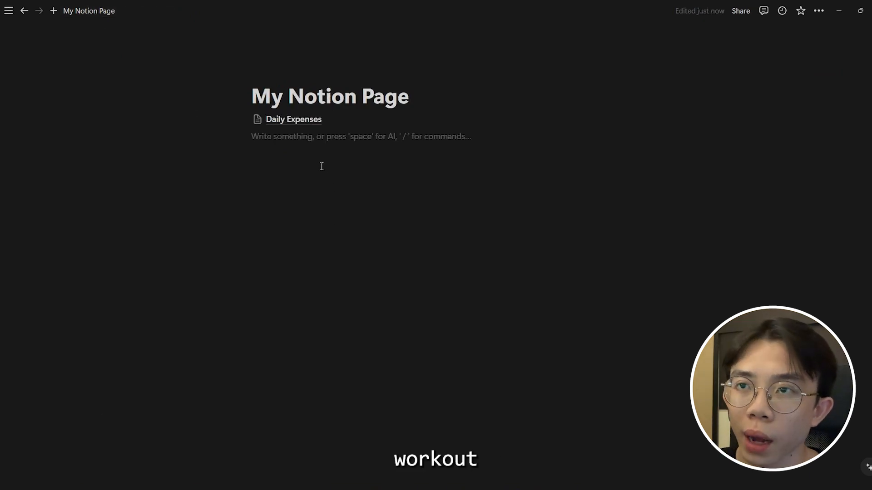
text(/wo)
key(BackSpace)
key(BackSpace)
text(page)
key(Return)
text(Wo)
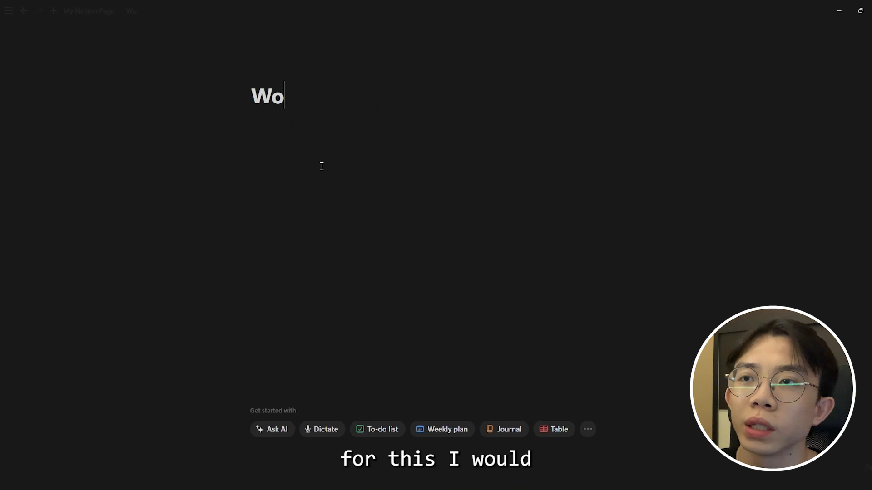
text(rkout Routine)
key(Return)
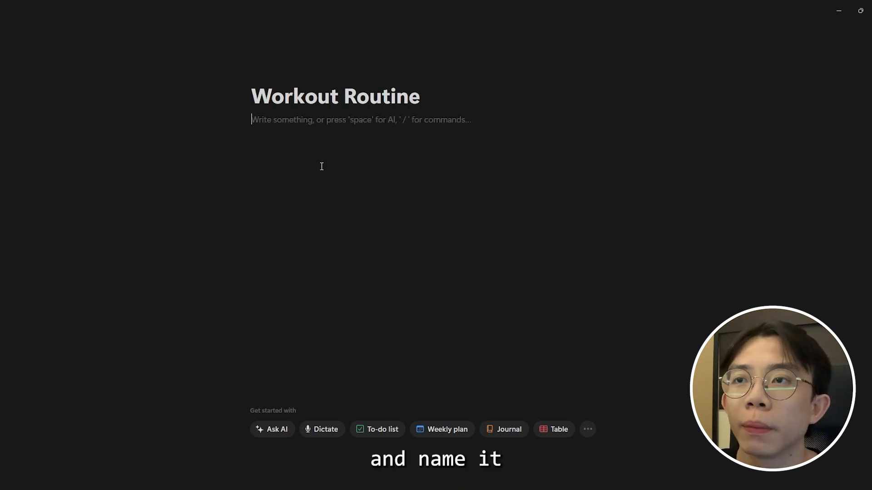
Add a Monday heading with a bulleted item reading Bench Press [3sets * 10 Reps]
text(Monday)
key(Return)
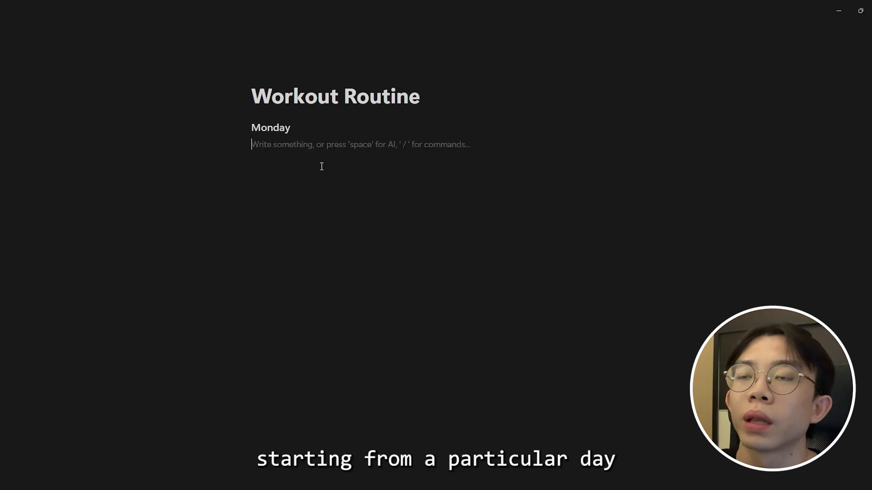
text(- )
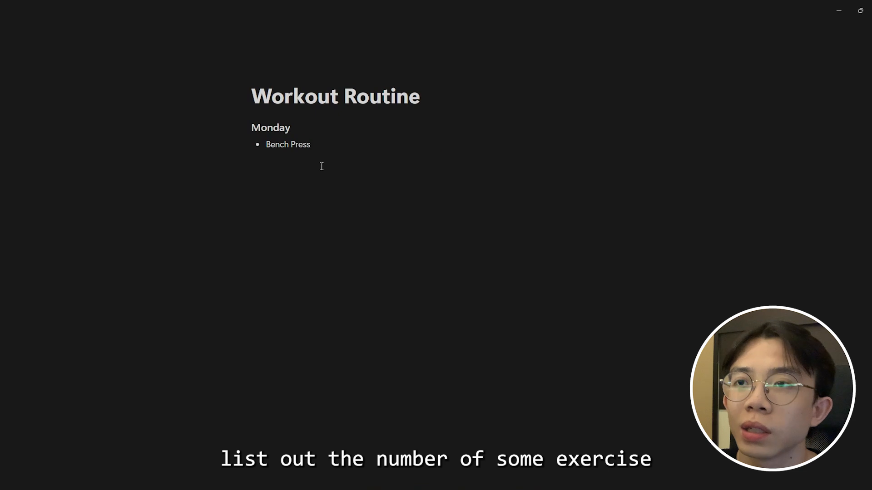
text( [4)
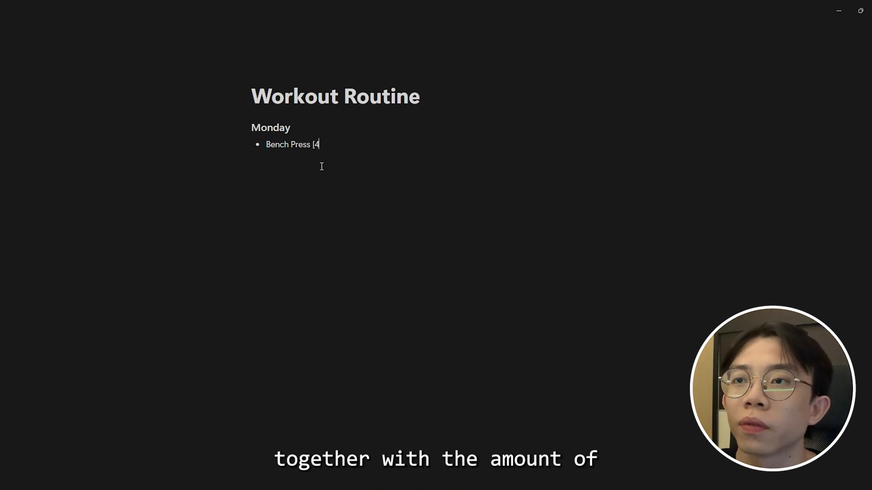
key(BackSpace)
text(3Sets * 10 Reps)
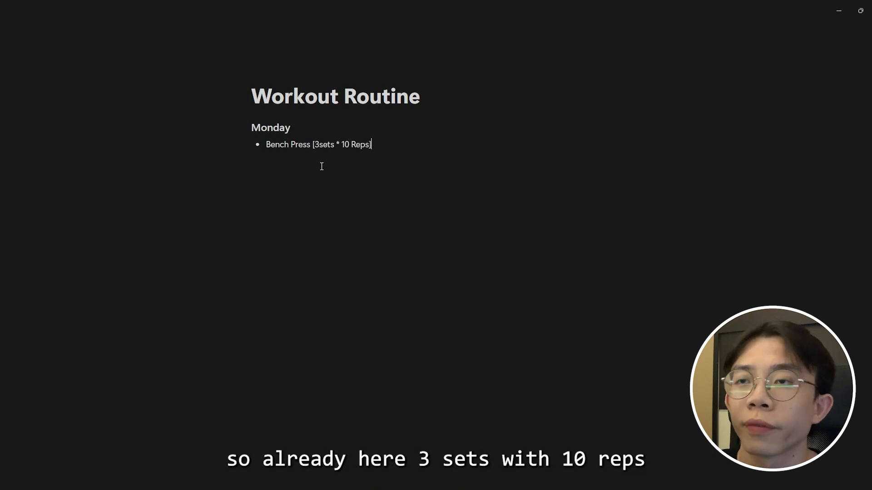
Color the bracketed sets and reps text of the Bench Press item Green
key(ctrl+shift+Left)
key(ctrl+shift+Left)
key(ctrl+shift+Left)
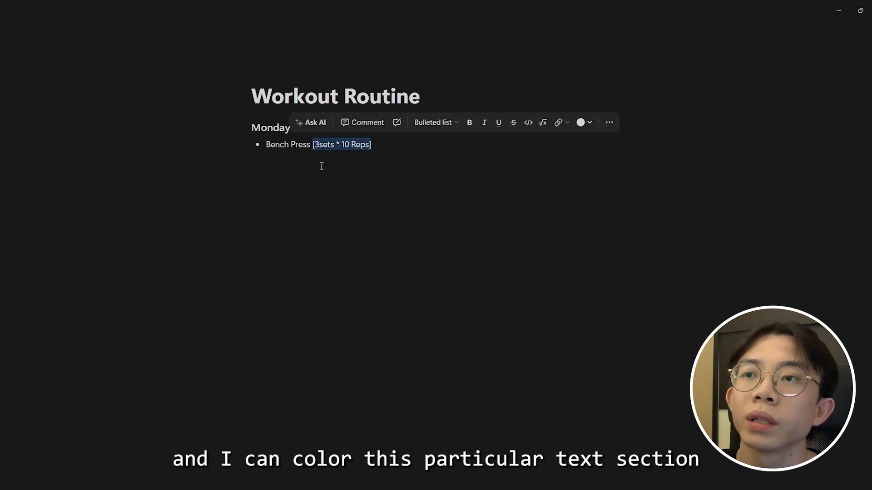
click(586, 123)
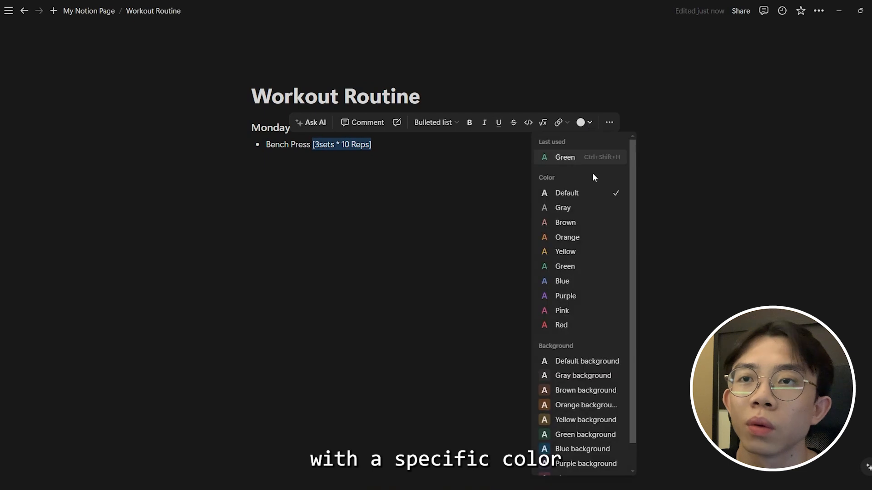
click(582, 156)
Change the text color of the bracketed sets and reps to Purple
drag(372, 144, 312, 145)
click(581, 123)
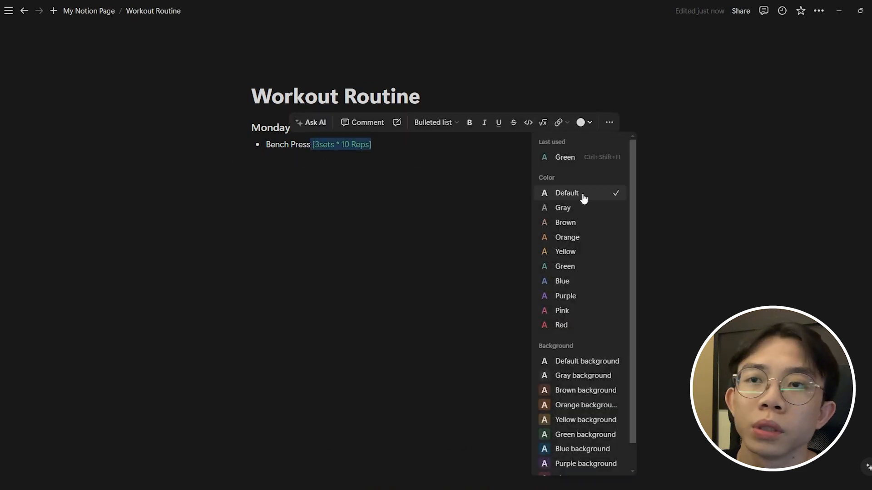
click(573, 298)
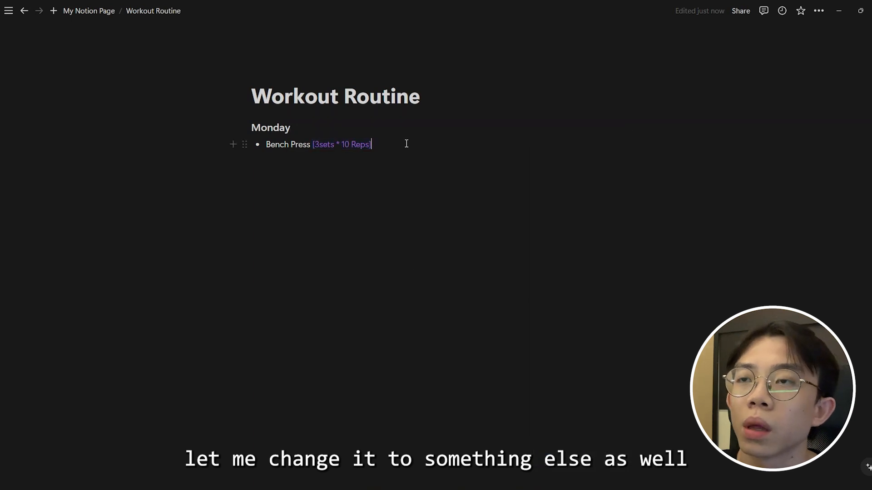
Add the bulleted items Exercise 2 and Exercise 3 below Bench Press
key(Return)
text(Exerci)
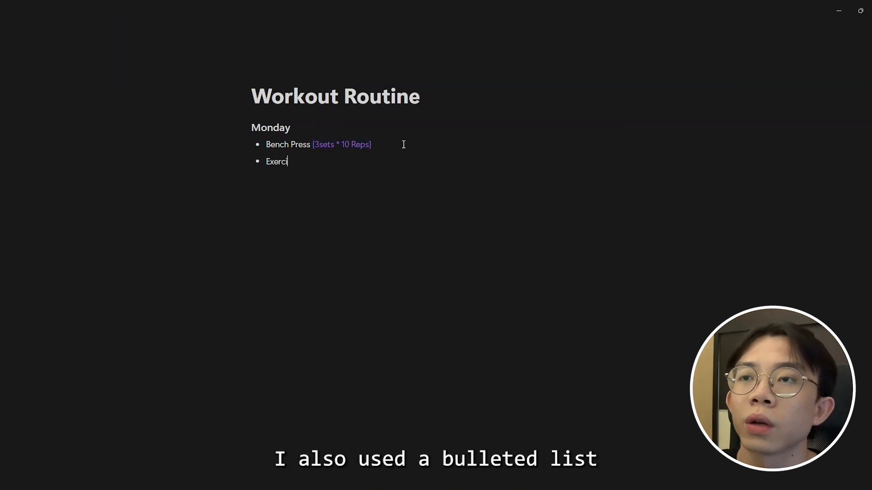
key(BackSpace)
key(BackSpace)
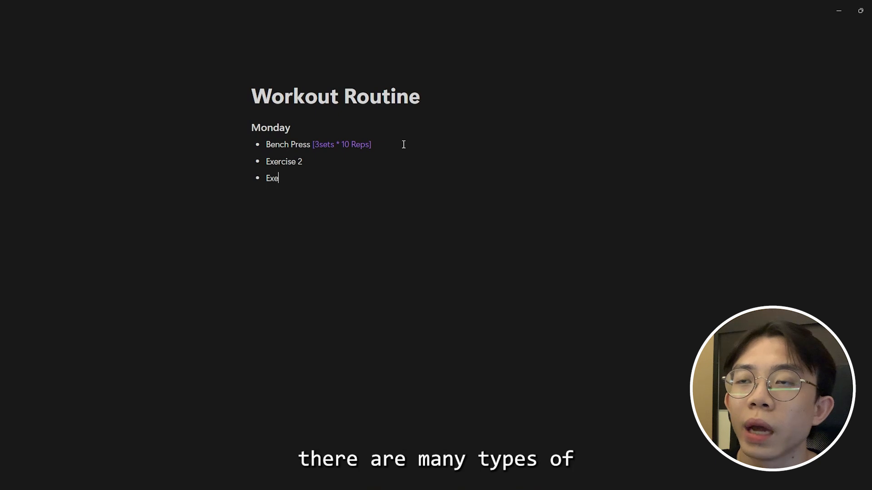
key(BackSpace)
key(BackSpace)
key(BackSpace)
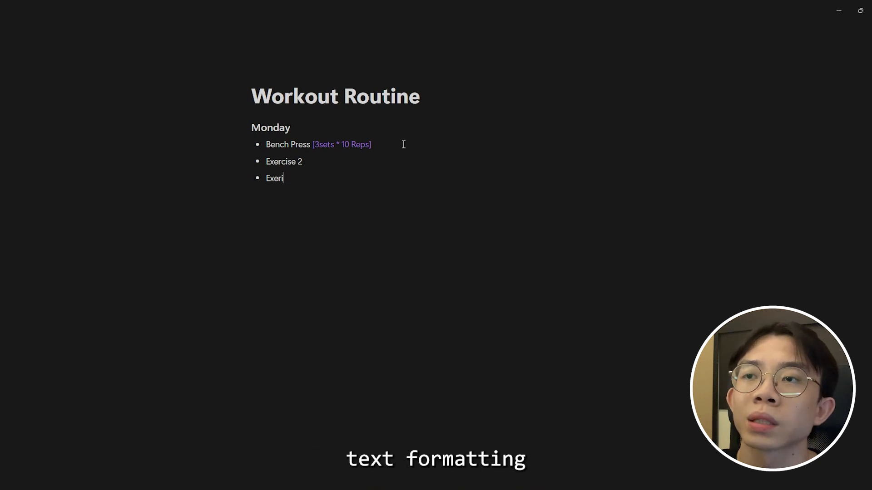
key(BackSpace)
key(Return)
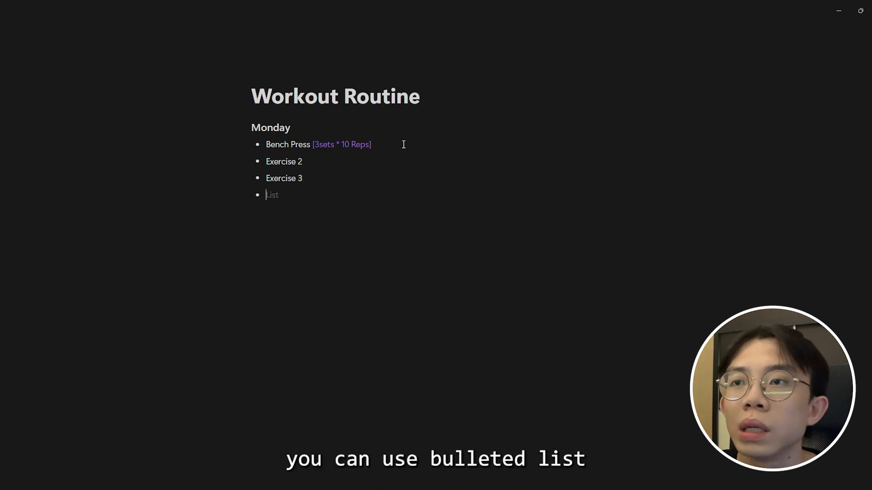
End the bulleted list and add a divider and a level 3 heading Tuesday below it
key(BackSpace)
text(### M)
key(BackSpace)
text(Ture)
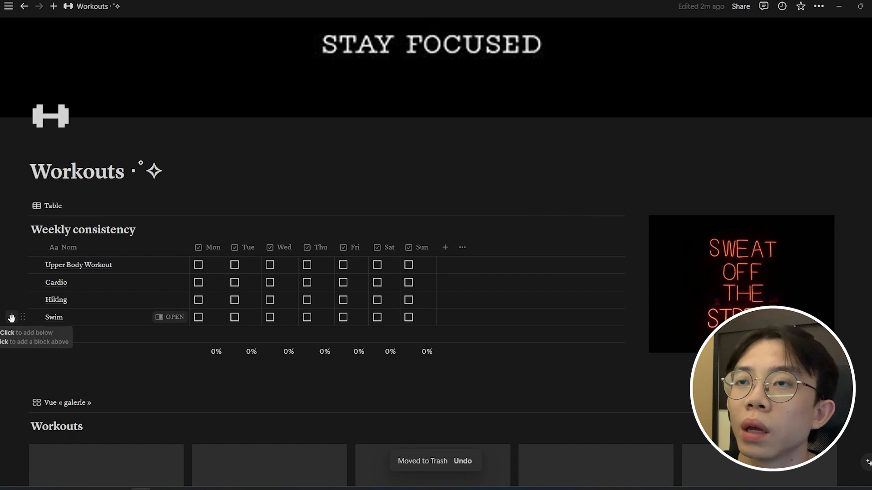
On the Workouts page, add a row named Bouldering below Swim in the Weekly consistency table
click(12, 320)
text(Bouldering)
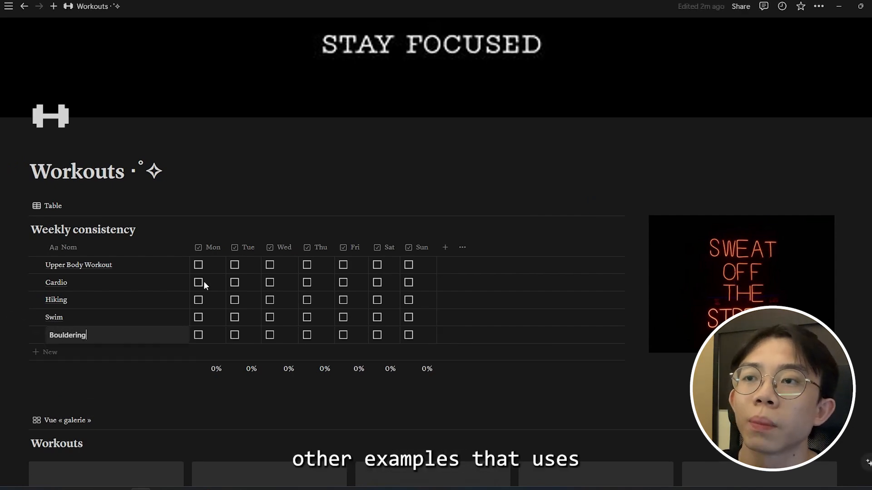
key(Escape)
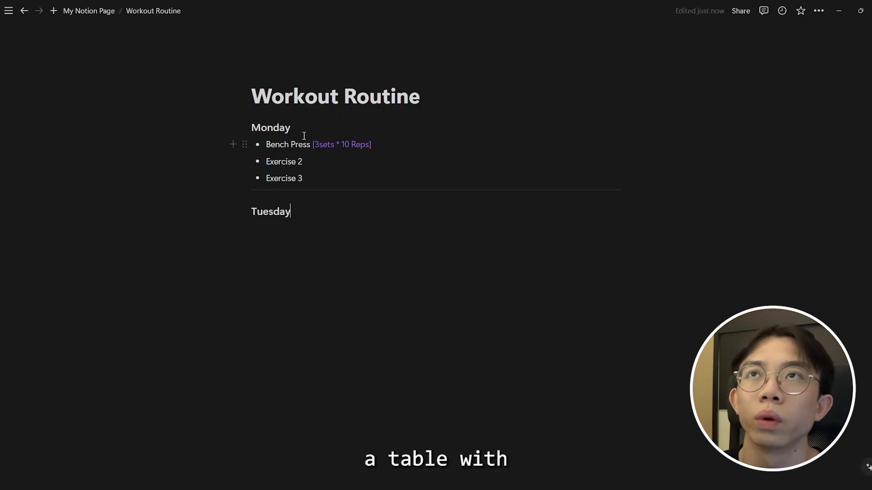
Return from Workout Routine to My Notion Page and add a full-page database below the existing sub-pages
click(76, 11)
click(252, 177)
text(/)
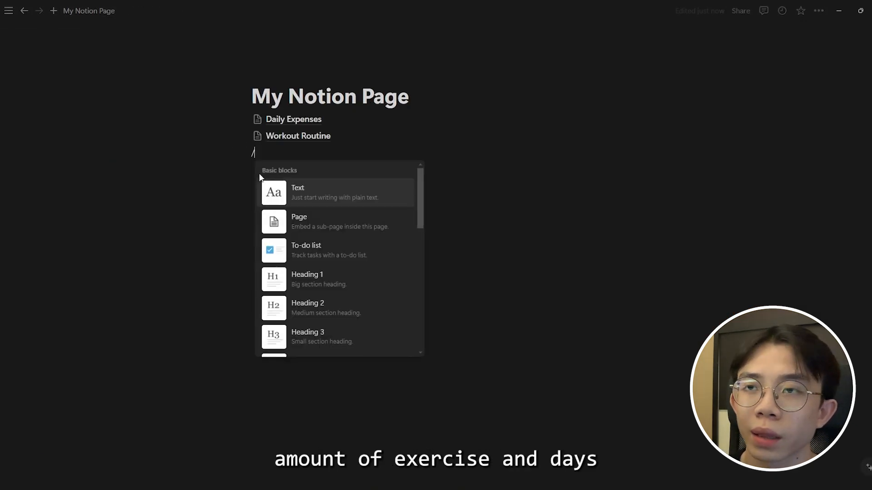
text(data)
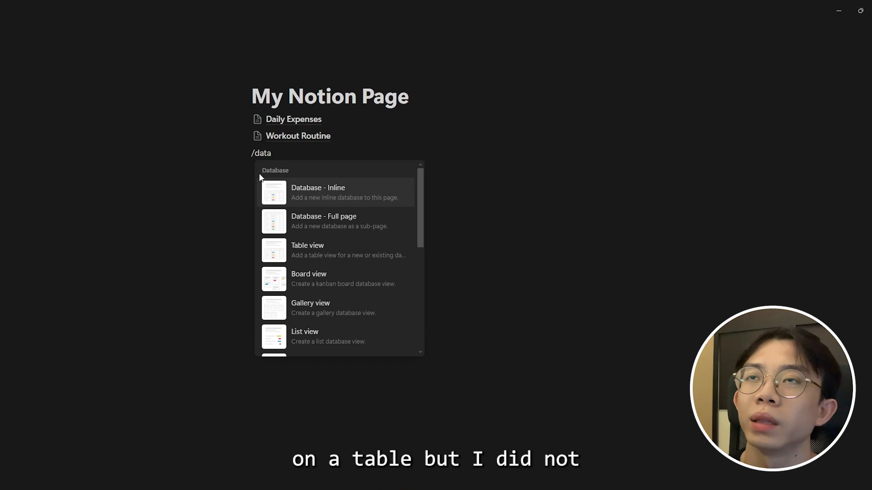
key(Down)
key(Return)
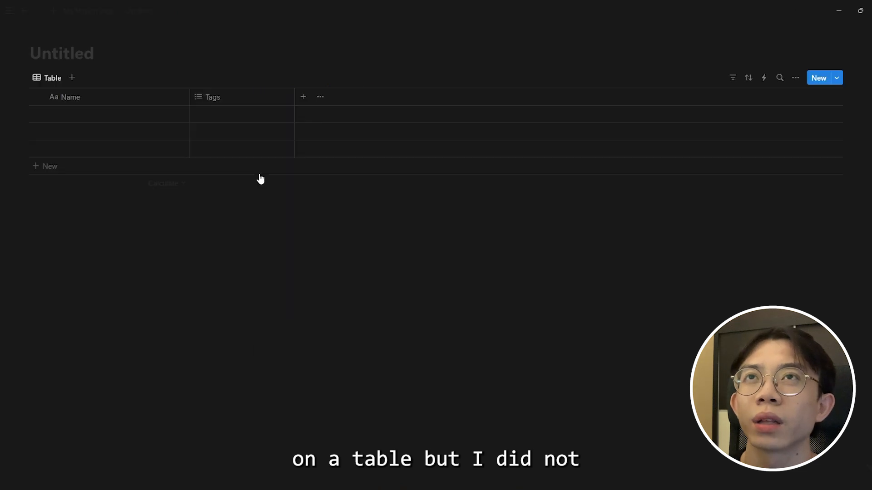
Switch the new database's layout to Board and title it Daily To-Dos
click(796, 78)
click(763, 143)
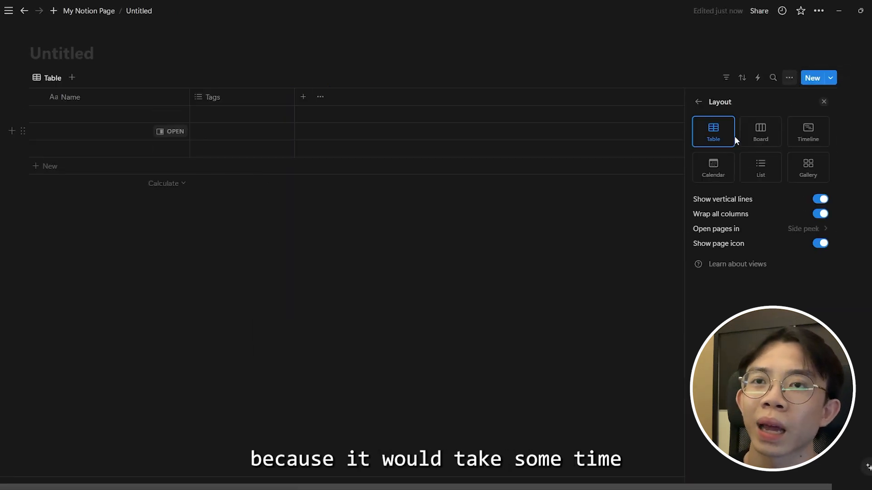
click(772, 141)
click(83, 59)
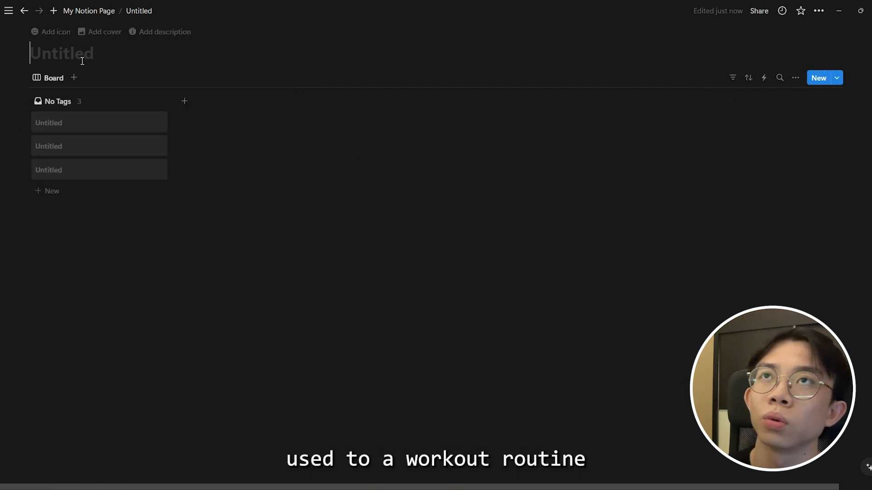
text(Daily To-D)
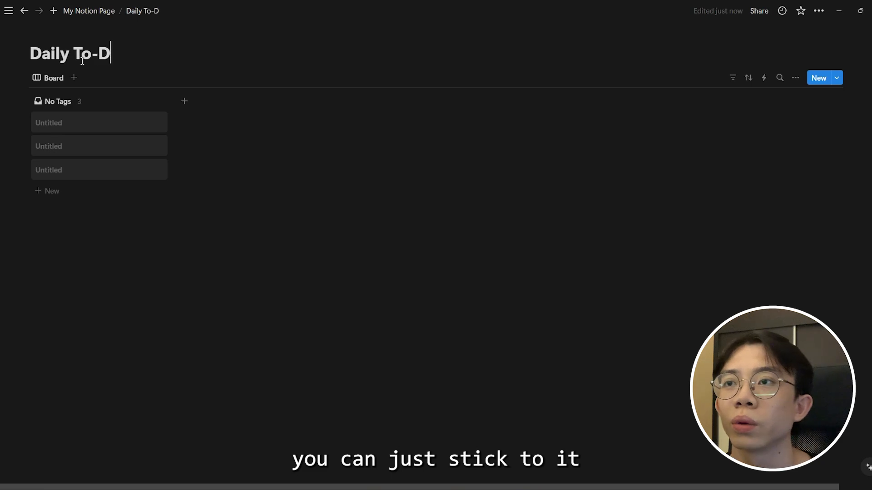
text(os)
Name the first card under No Tags Pick up parcel at A
click(126, 122)
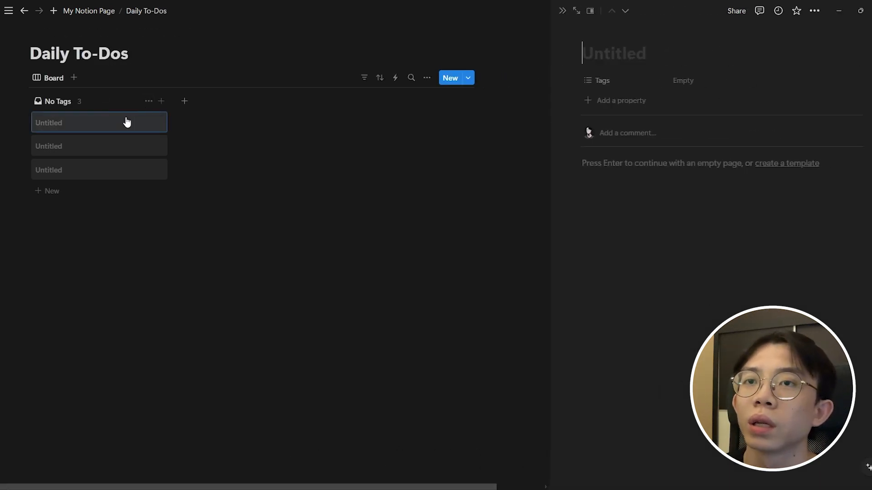
text(Task A)
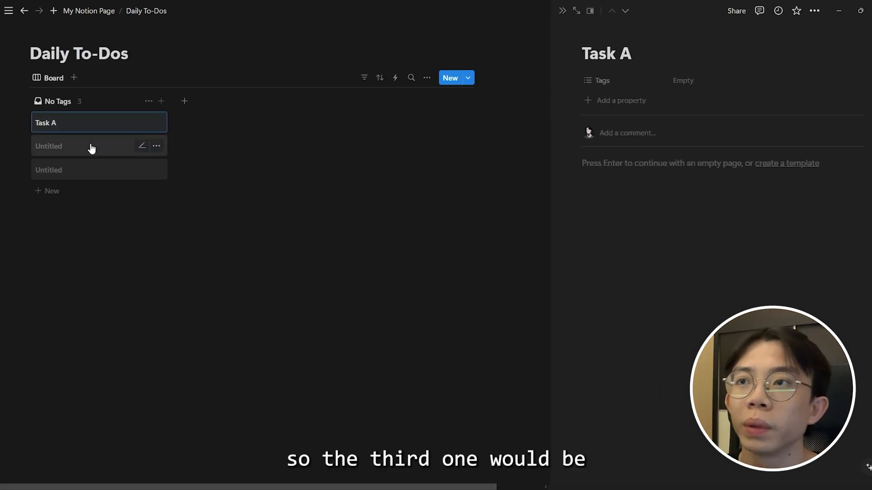
key(BackSpace)
key(BackSpace)
key(BackSpace)
key(BackSpace)
text(Picj)
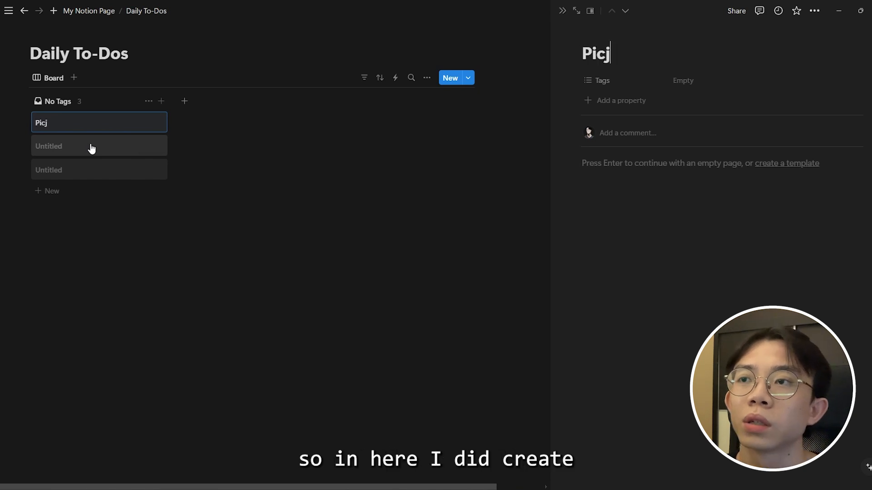
key(BackSpace)
text(k up pa)
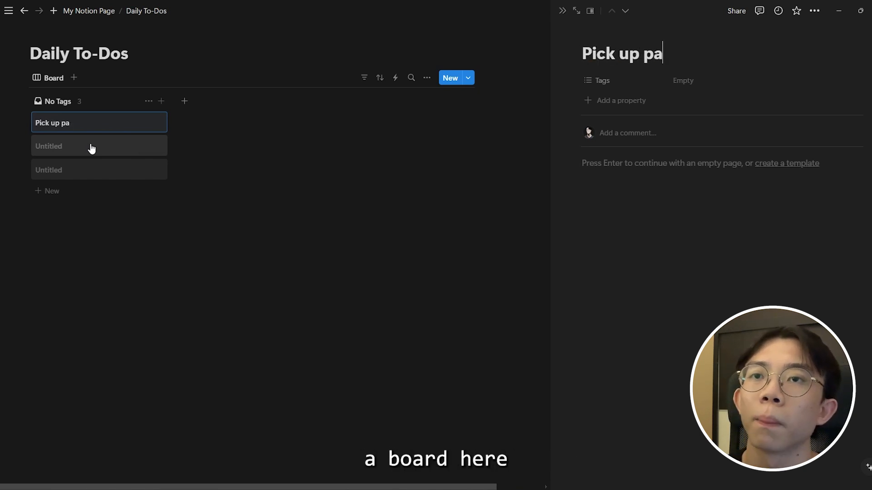
text(rcel at AA)
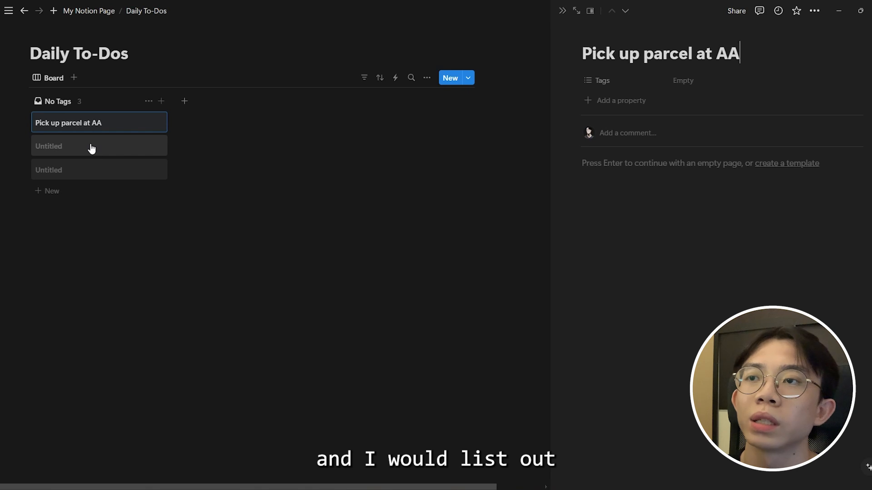
key(BackSpace)
click(104, 148)
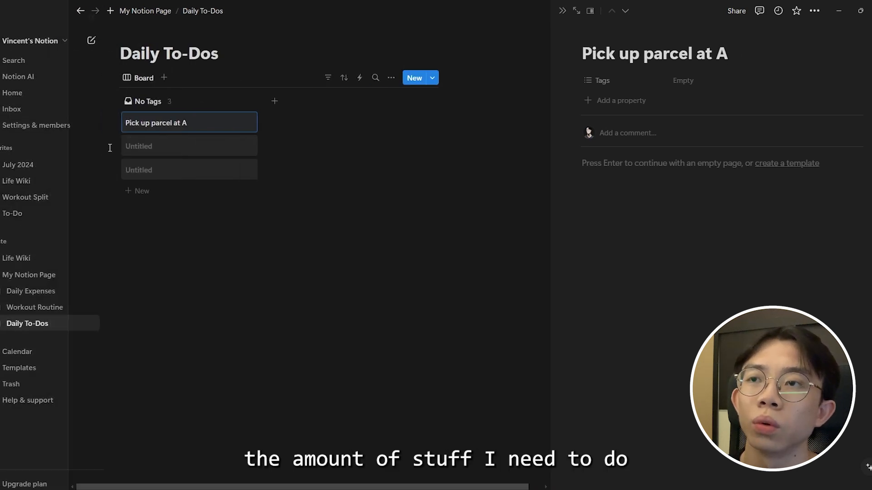
Name the second card under No Tags Clean my room
click(221, 150)
click(93, 11)
text(Clean my room)
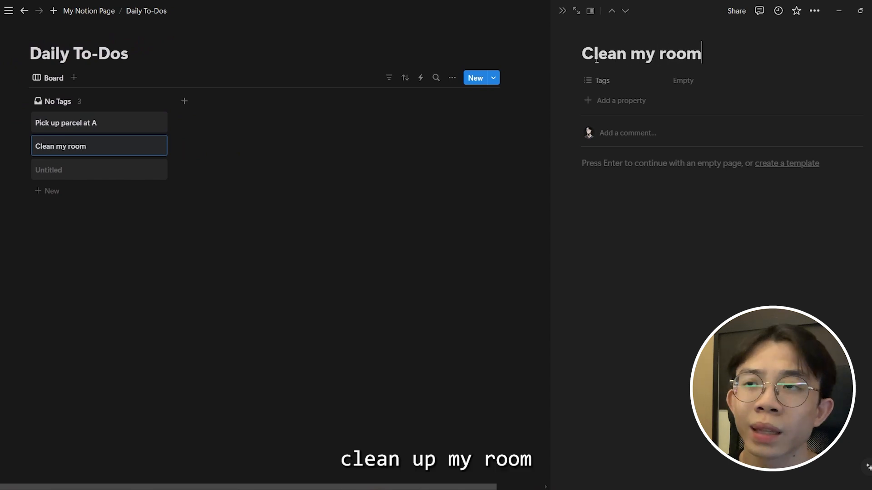
Add a new board group named In Progress beside No Tags
click(184, 101)
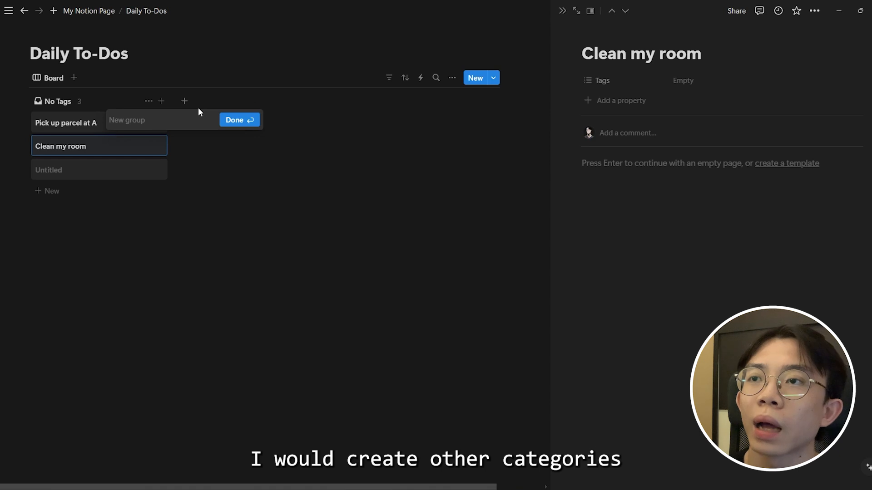
text(Inp)
key(BackSpace)
click(185, 124)
text(Progress)
key(Return)
Add a board group named Completed and move the Pick up parcel at A card into it
click(330, 101)
text(Completed)
click(342, 172)
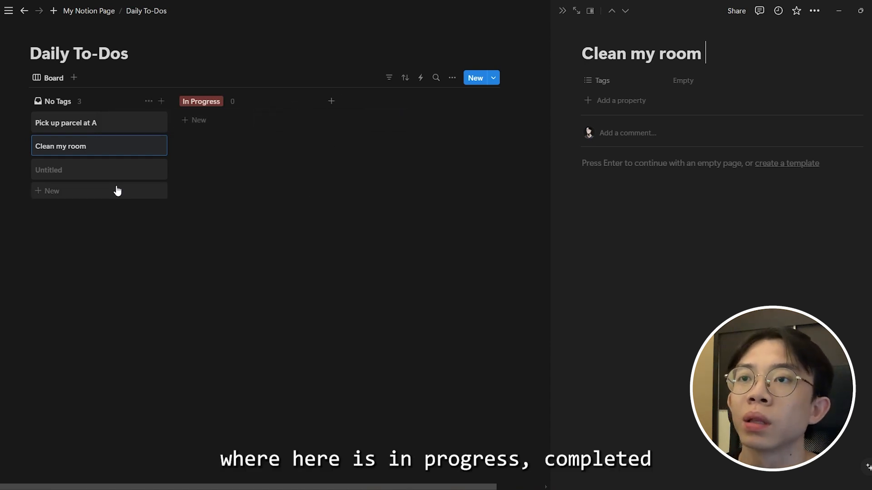
click(332, 101)
text(Completed)
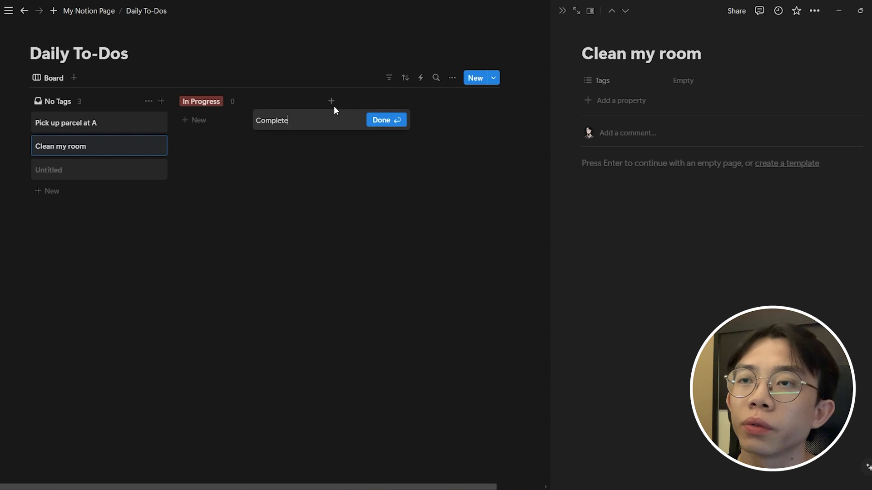
key(Return)
key(Escape)
drag(98, 123, 342, 121)
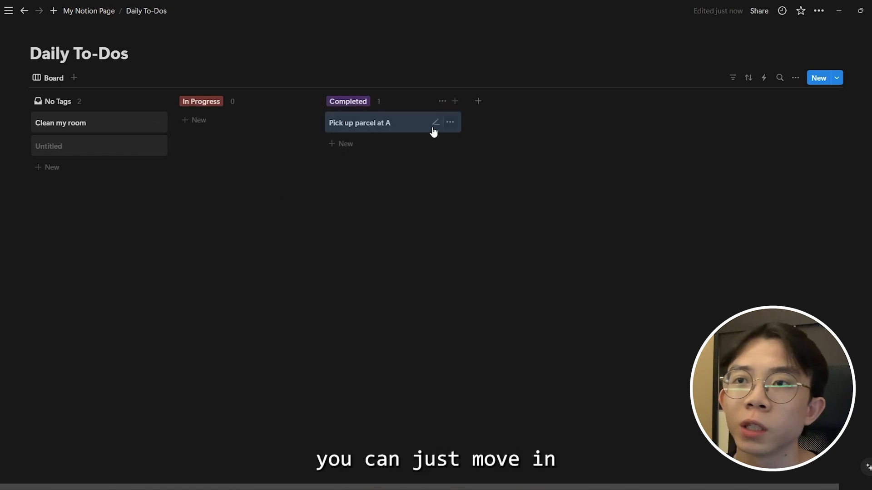
Return to My Notion Page, duplicate the Daily To-Dos database without content and open the copy
click(86, 11)
right_click(271, 149)
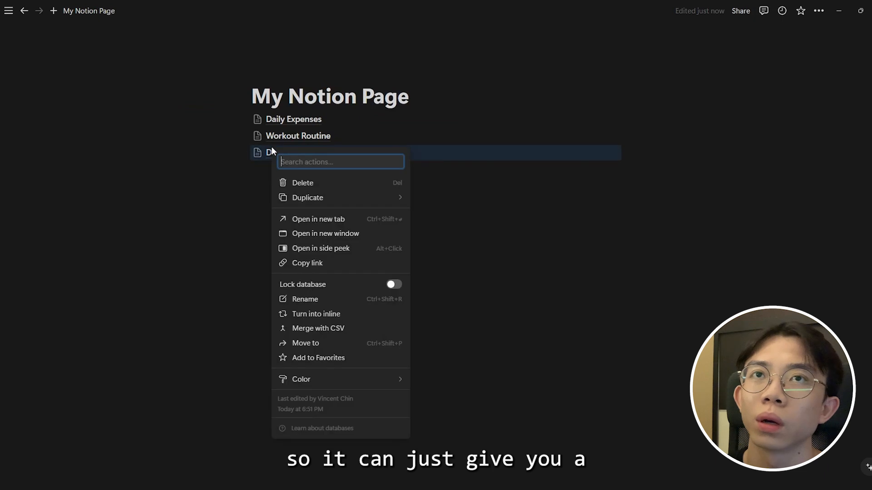
mouse_move(329, 204)
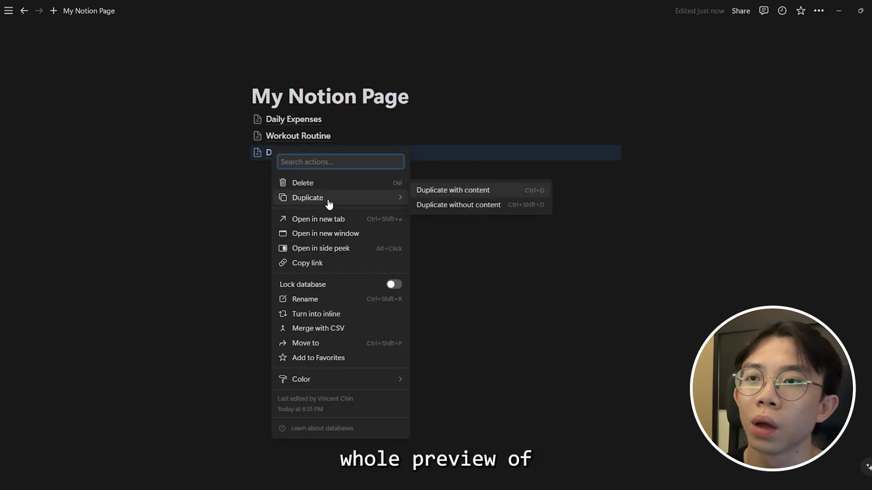
click(493, 205)
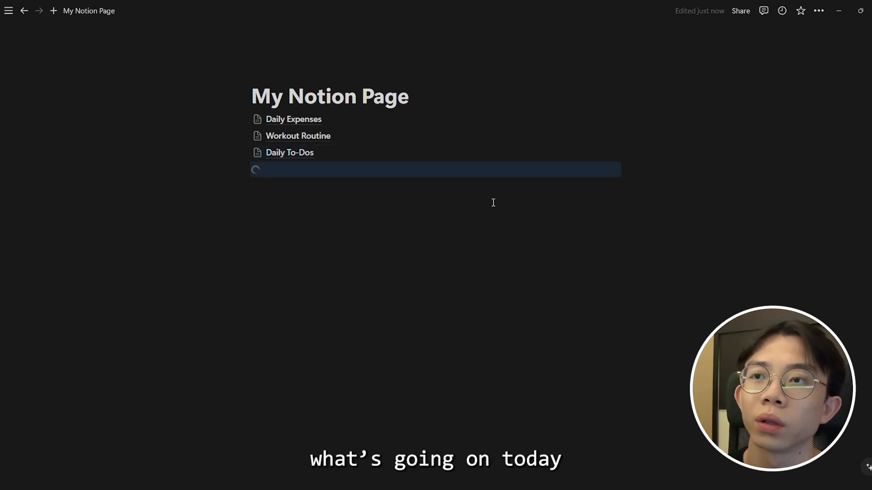
click(288, 175)
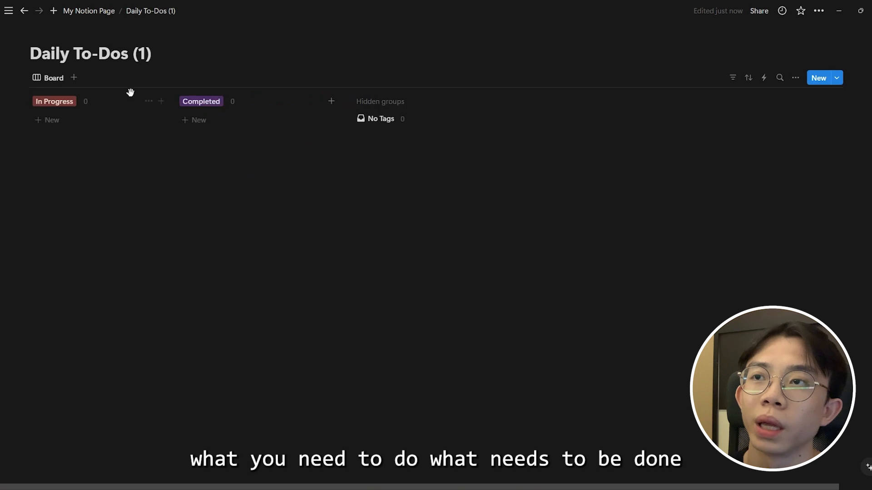
Retitle the duplicated board Internship
click(154, 58)
key(BackSpace)
key(BackSpace)
key(BackSpace)
key(BackSpace)
key(BackSpace)
key(BackSpace)
key(BackSpace)
key(BackSpace)
key(BackSpace)
key(BackSpace)
key(BackSpace)
key(BackSpace)
key(BackSpace)
key(BackSpace)
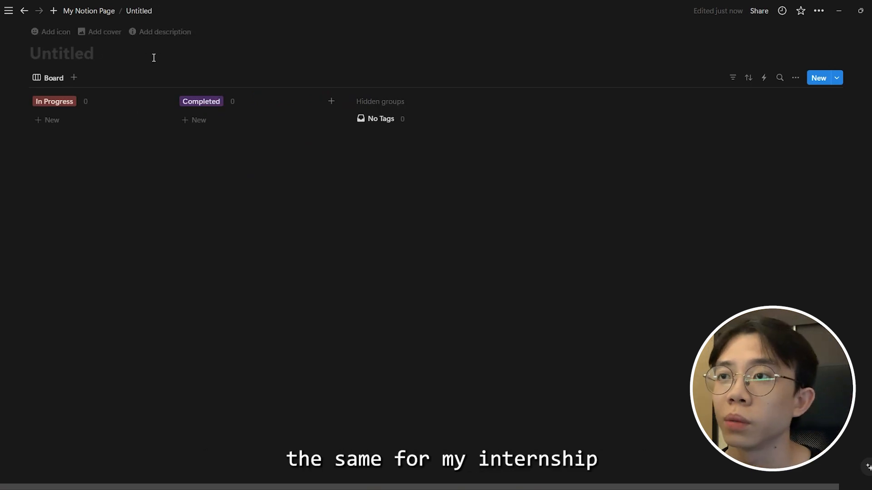
text(Internship)
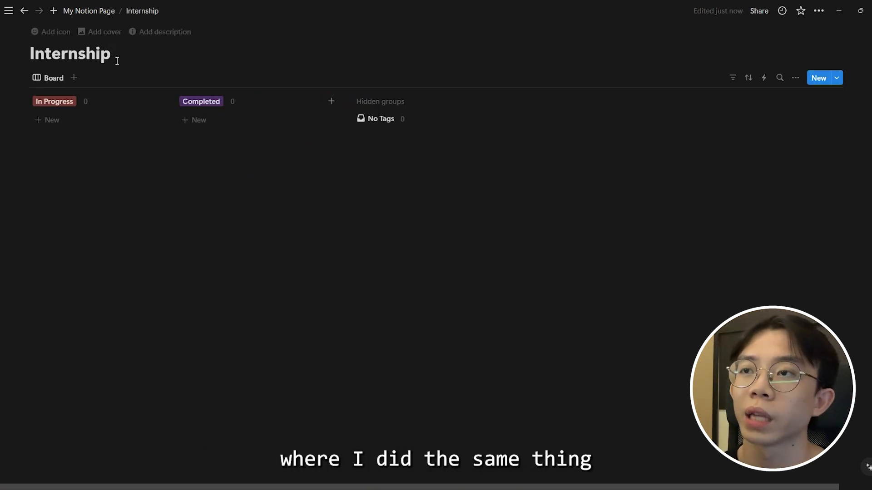
Rename the In Progress group to Local and the Completed group to Staging on the Internship board
click(74, 100)
text(Local)
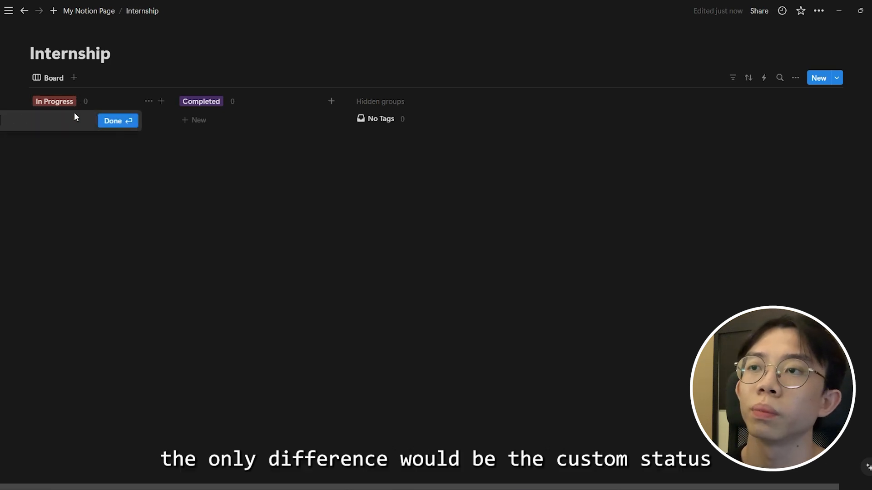
key(Return)
click(197, 102)
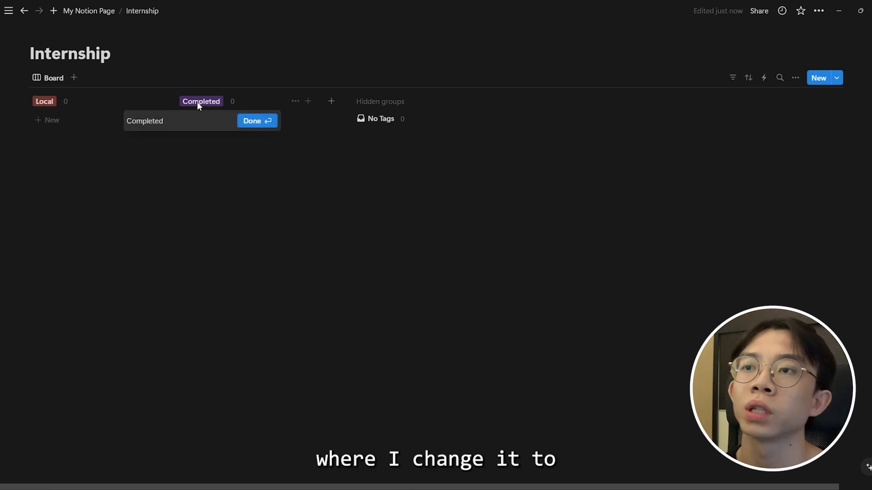
key(ctrl+BackSpace)
text(Staging)
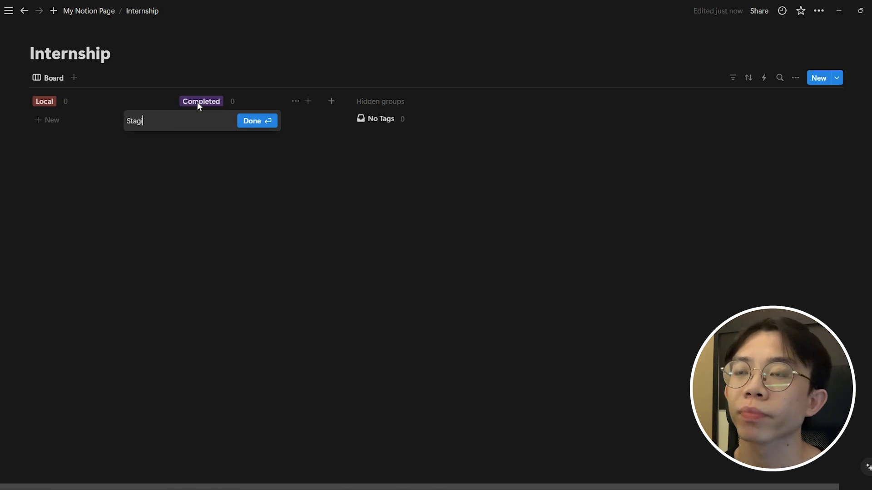
key(Return)
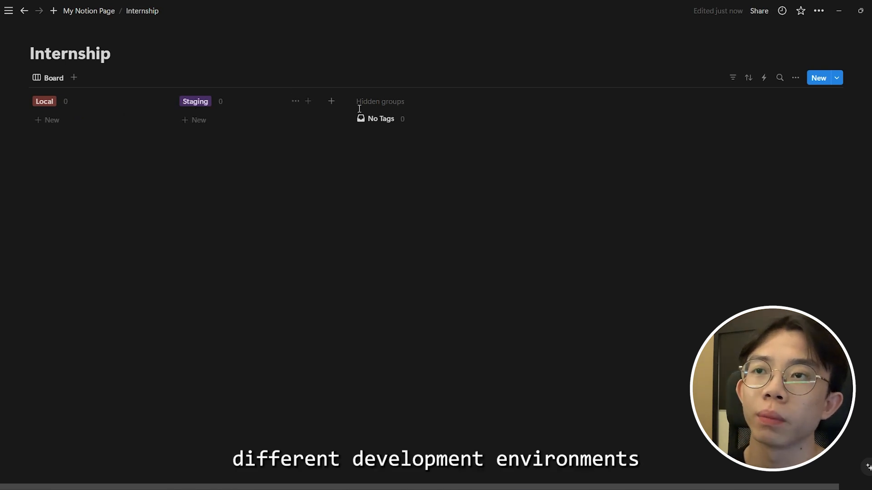
Add a blank card under Staging and create two further groups named UAT and PROD
click(308, 103)
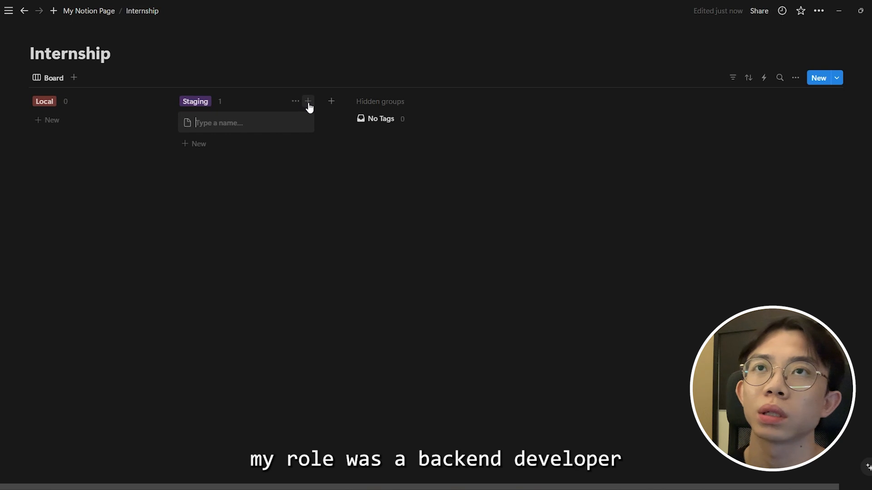
click(336, 102)
text(UAT)
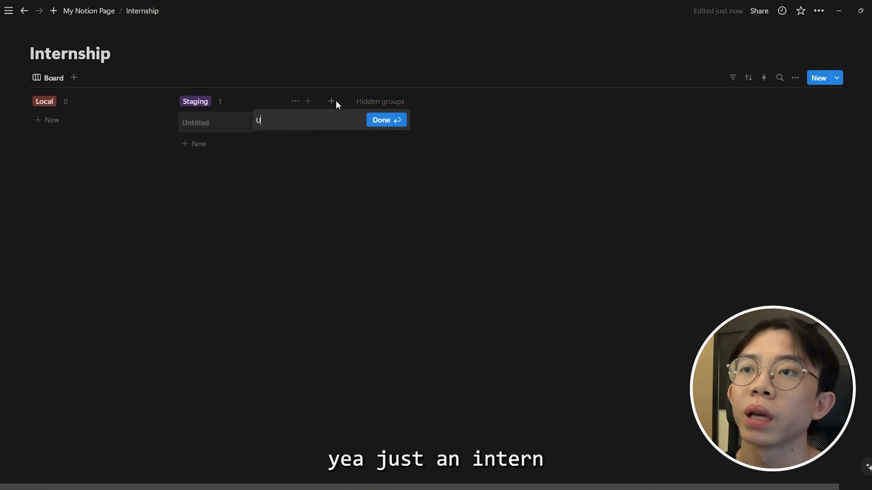
click(379, 120)
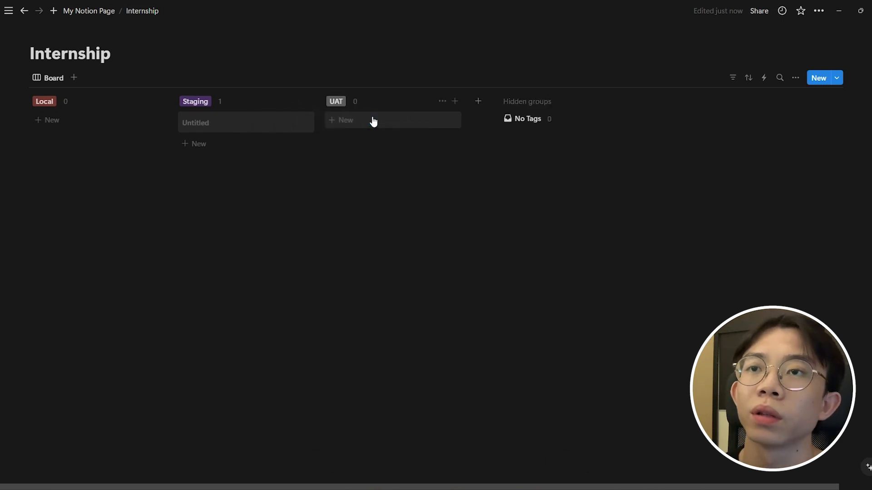
click(479, 106)
text(PROD)
key(Return)
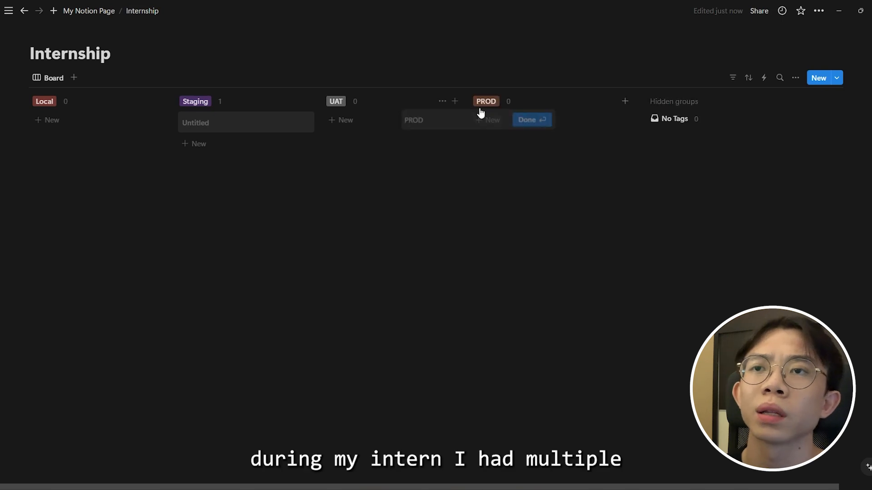
click(678, 119)
click(689, 103)
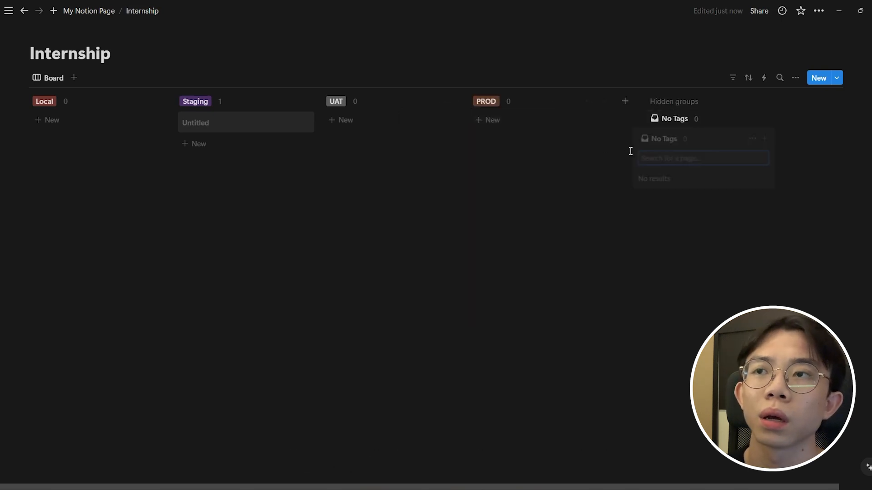
click(685, 119)
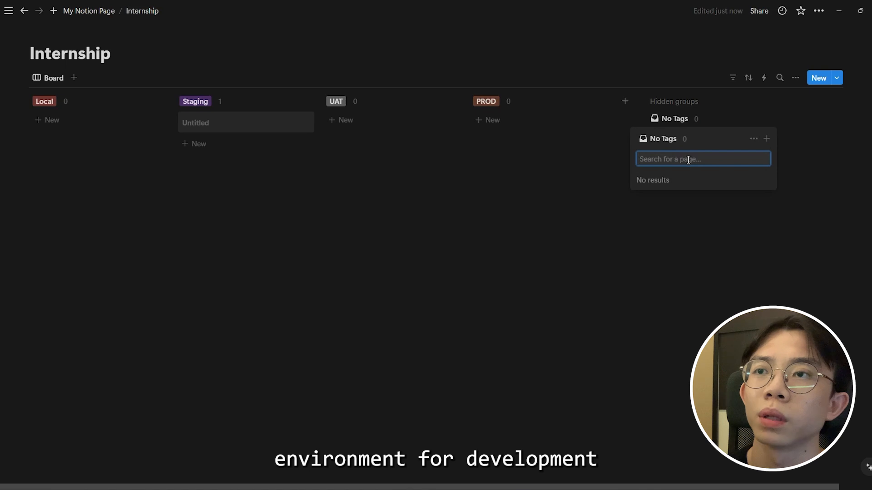
click(546, 186)
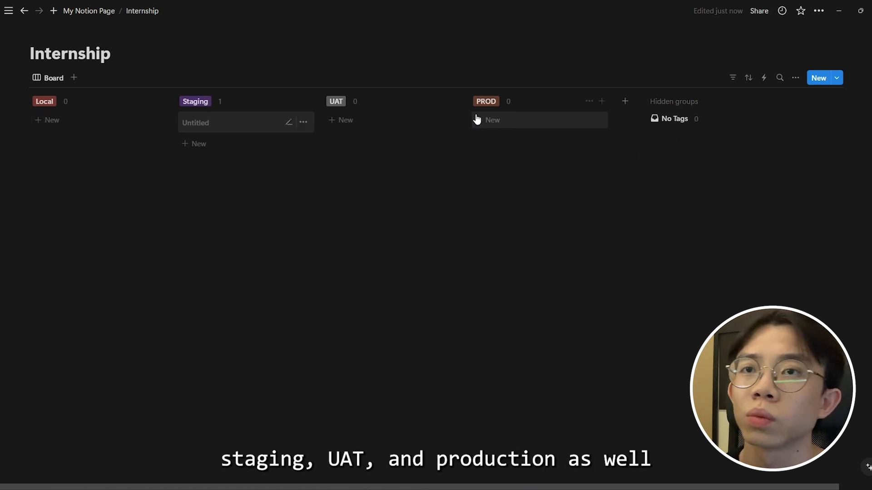
Add another board group named Extra after PROD
click(625, 101)
text(Extra)
key(Return)
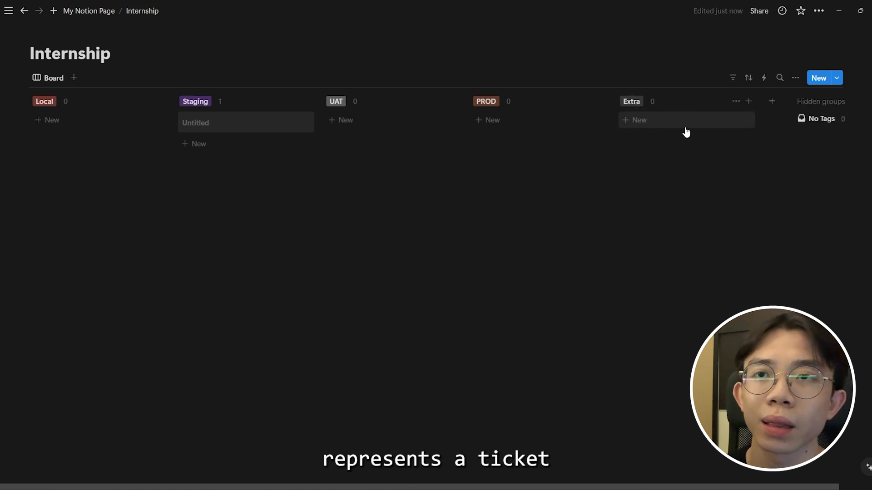
Move the blank card from Staging to Local and name it Ticket 1
click(214, 121)
drag(214, 120, 100, 130)
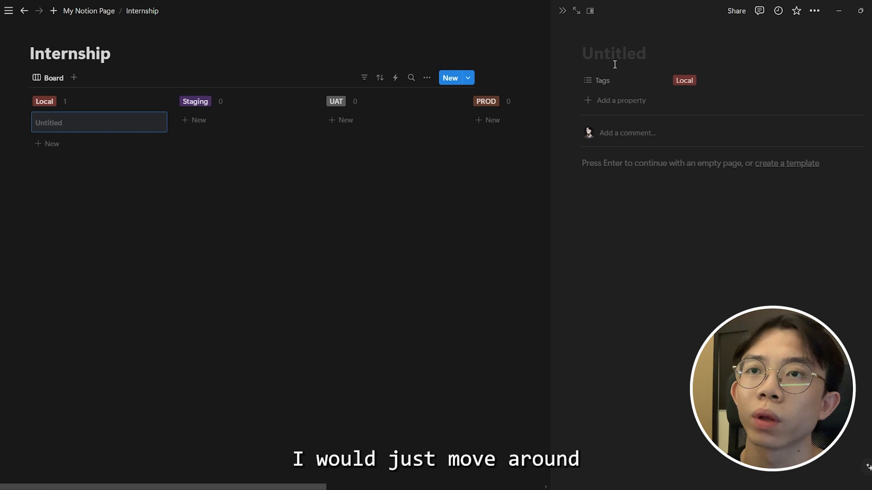
click(622, 46)
text(Ticket 1)
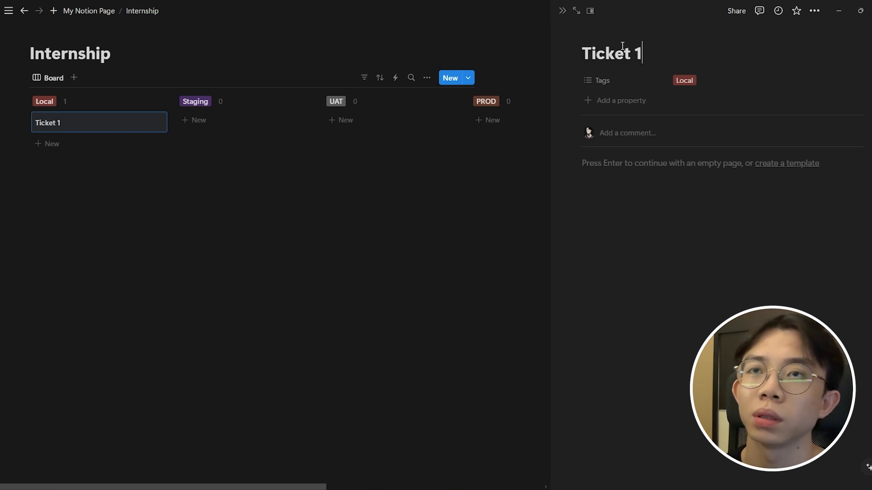
Fill the Ticket 1 page body with separate lines reading Description about ticket, Deadlines, Assignee and etc
key(Return)
text(Description)
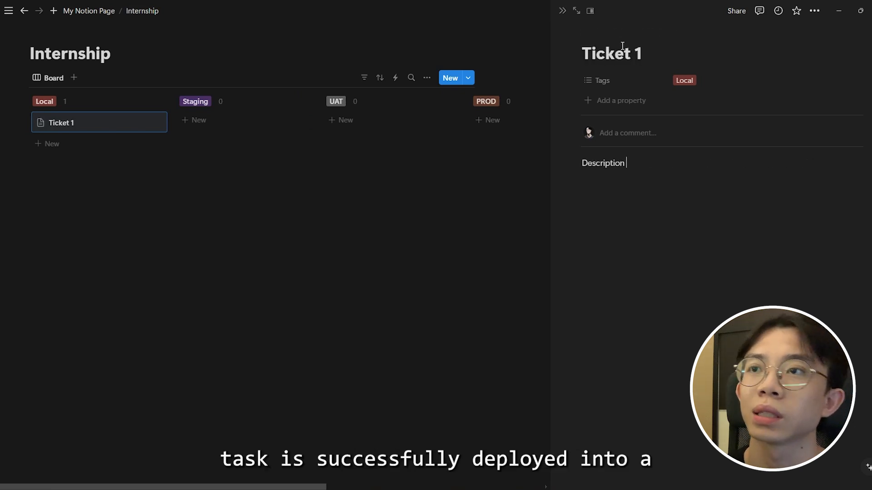
text( about ticket)
key(Return)
text(D)
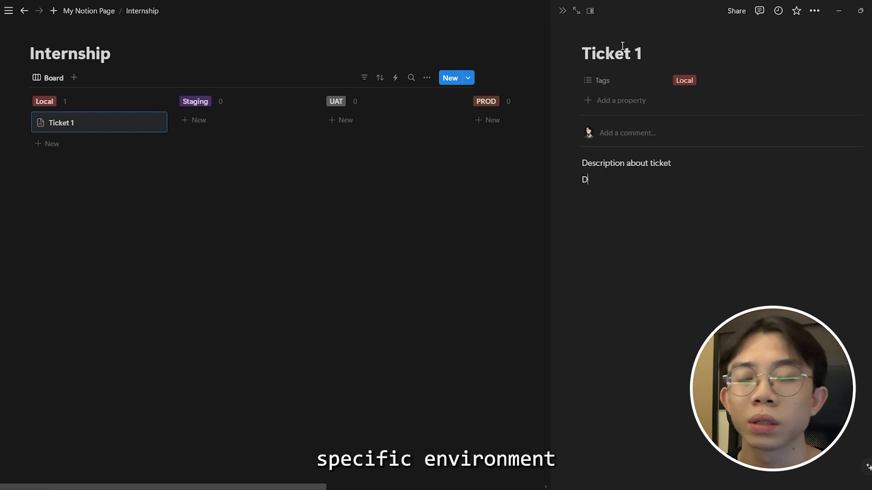
text(lines)
key(Return)
key(BackSpace)
key(BackSpace)
key(BackSpace)
key(BackSpace)
key(BackSpace)
key(BackSpace)
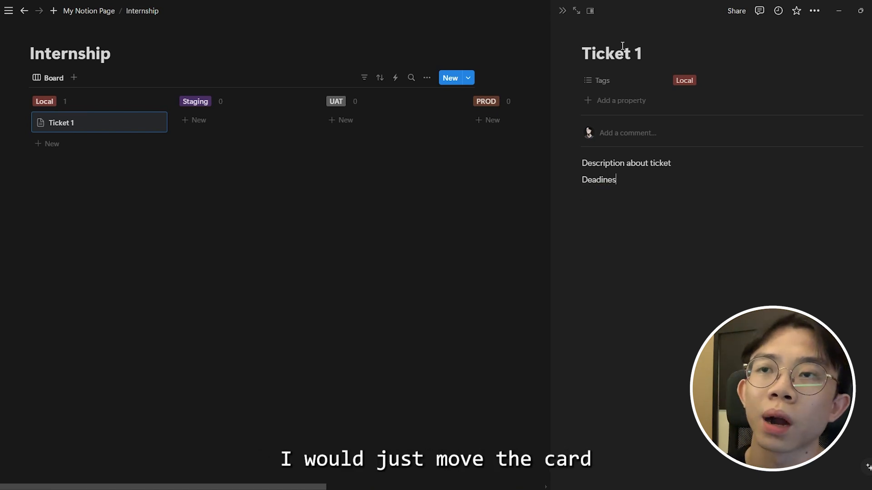
key(Return)
text(Asssi)
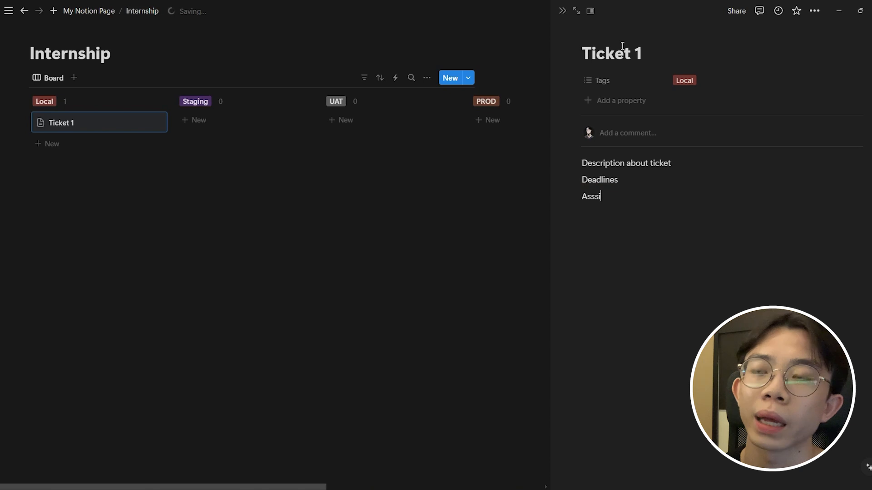
key(BackSpace)
key(BackSpace)
key(BackSpace)
text(signee)
key(Return)
text(etc)
key(Return)
Close the Ticket 1 page and move its card from Local to PROD
key(Escape)
key(Escape)
drag(109, 122, 597, 124)
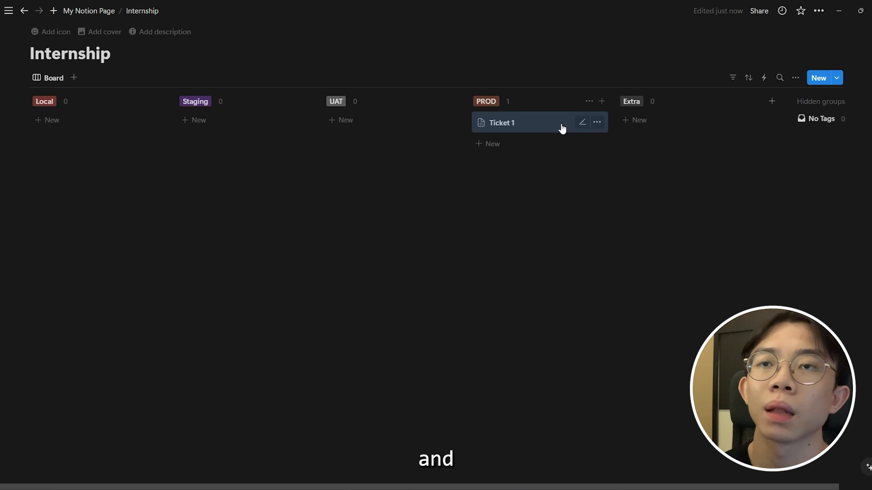
Add two cards named Notes and Code Snippets under the Extra group
click(648, 120)
text(Note)
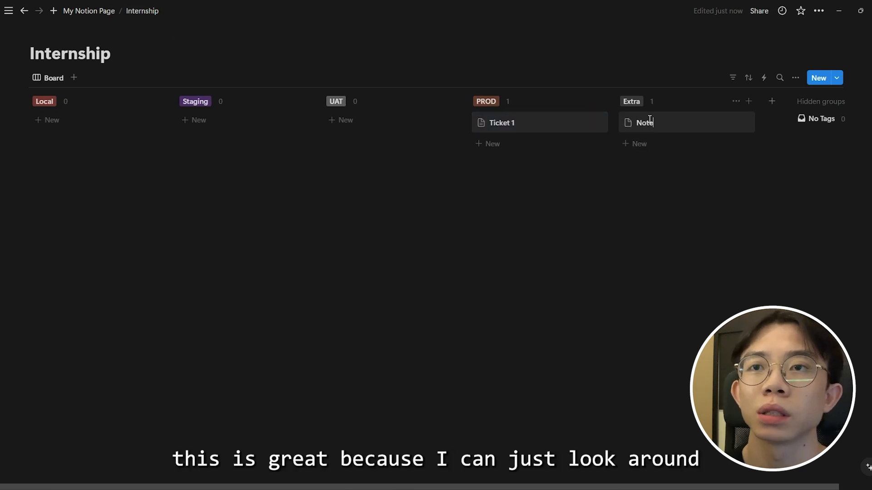
text(s)
key(Return)
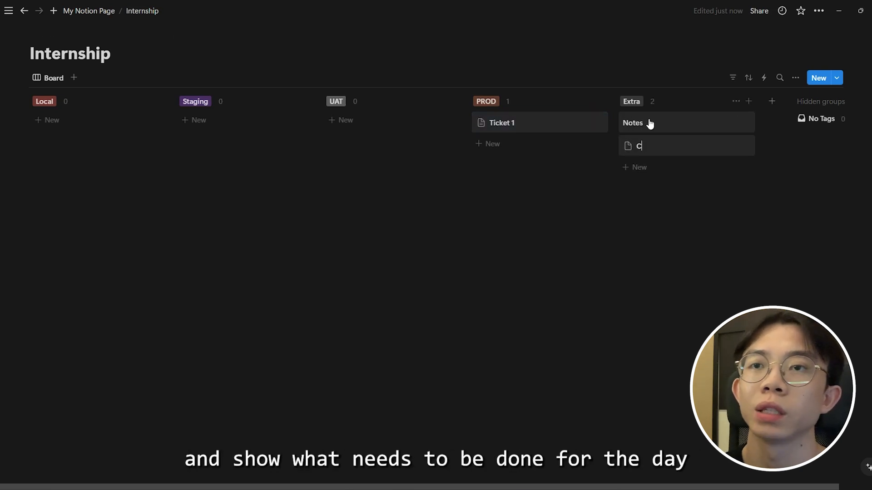
text(Code sn)
key(BackSpace)
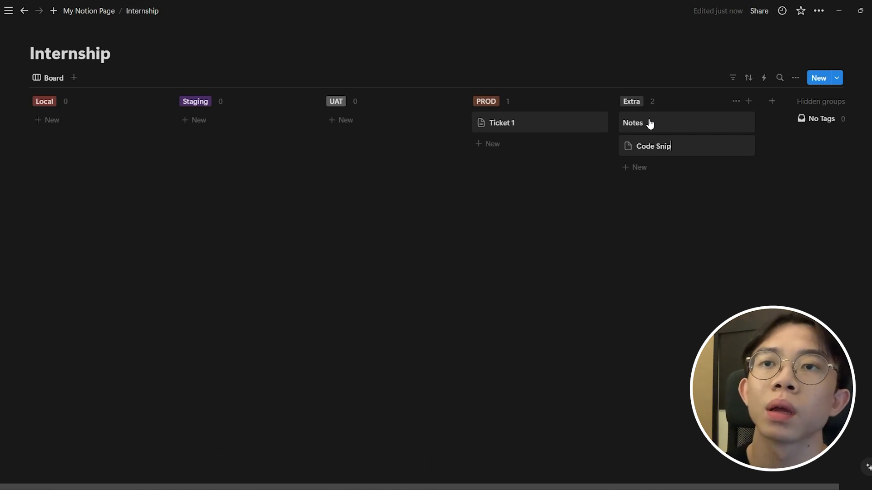
key(Escape)
View the Notes card's page, close it and open the Code Snippets card
click(650, 124)
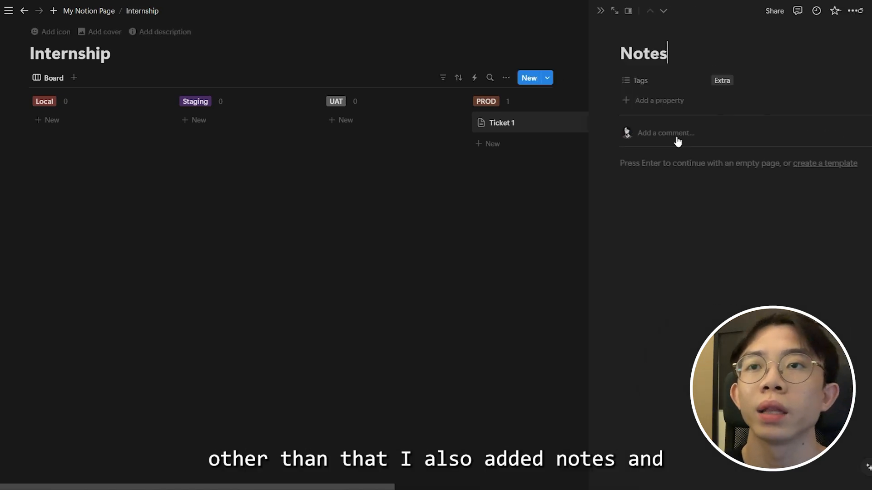
click(503, 182)
click(706, 148)
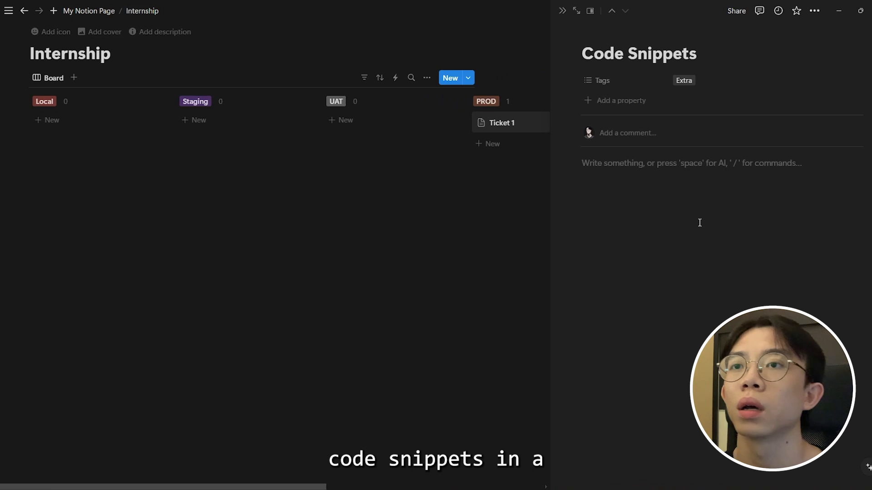
Write "often used codes for local dev" in the Code Snippets page, formatting "often used codes" as inline code, and close the page
text(`often used )
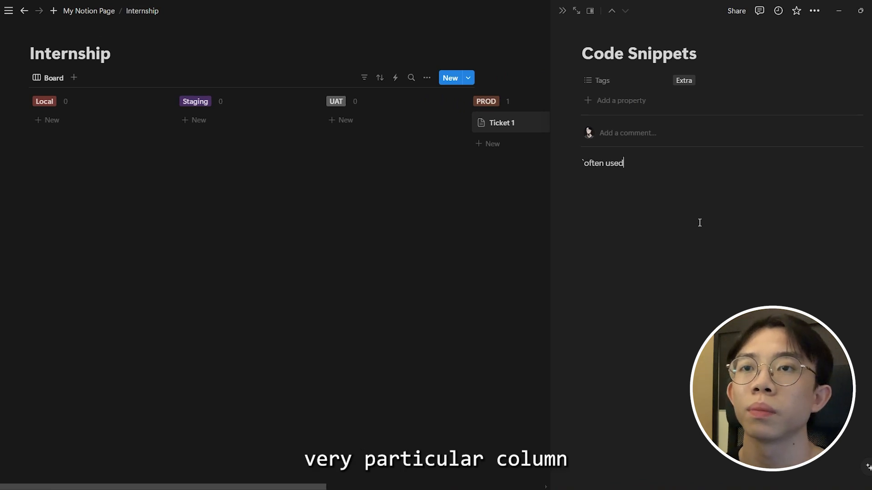
text(codes)
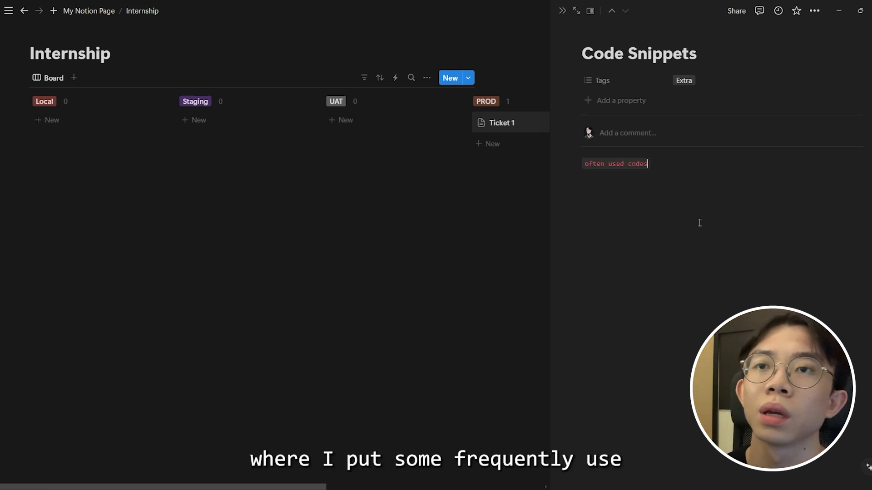
text(` for de)
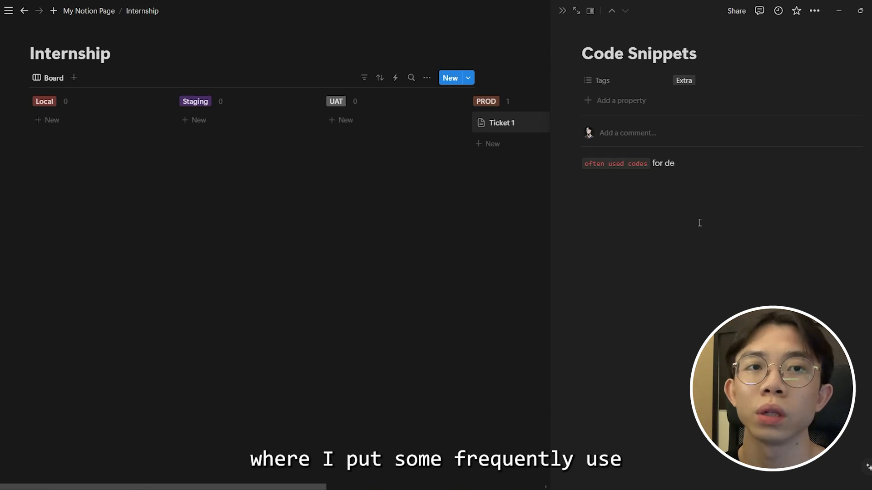
key(BackSpace)
key(BackSpace)
text(local dev)
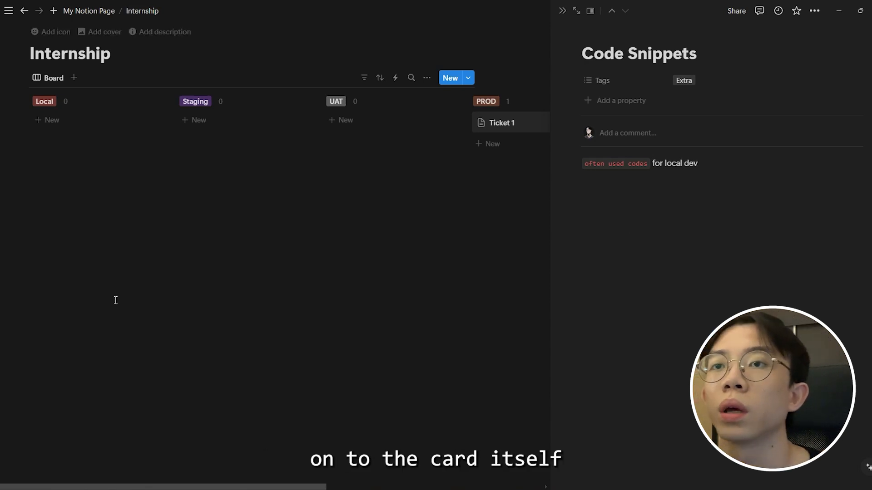
click(115, 300)
drag(676, 144, 154, 120)
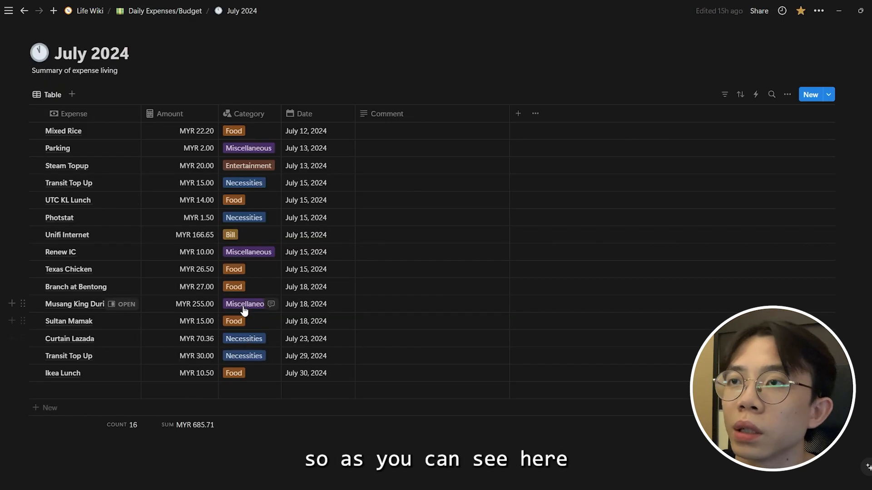
Look over the July 2024 expense table and go up to its parent page, Daily Expenses/Budget
click(249, 296)
key(Escape)
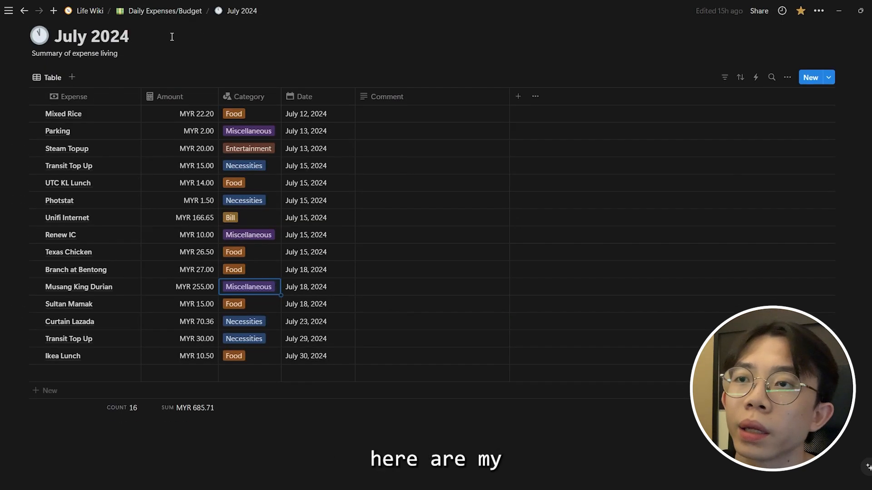
click(172, 12)
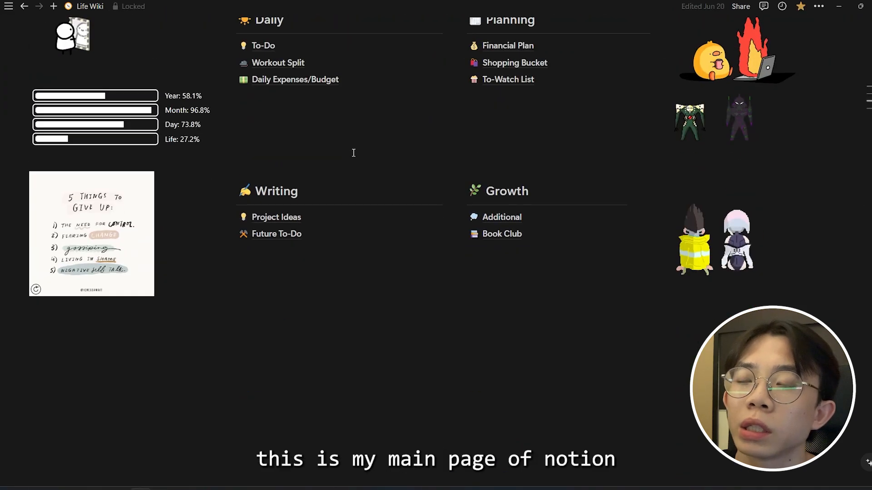
Look over the Life Wiki main page and open its Workout Split page to view the daily exercises
scroll(353, 153, up, 5)
scroll(341, 206, down, 2)
click(323, 218)
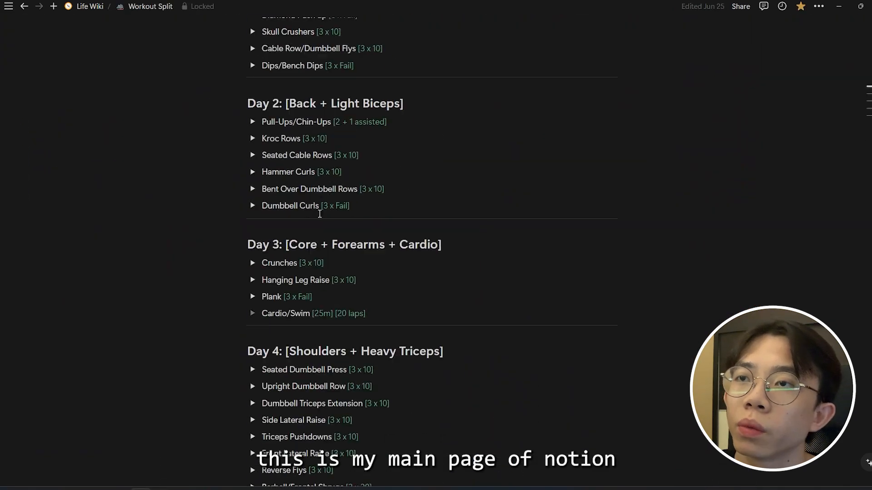
scroll(320, 213, down, 5)
Search the workspace for "intern" and open the Internship page, and search for "java" and open the Java Internship page
key(ctrl+p)
text(intern)
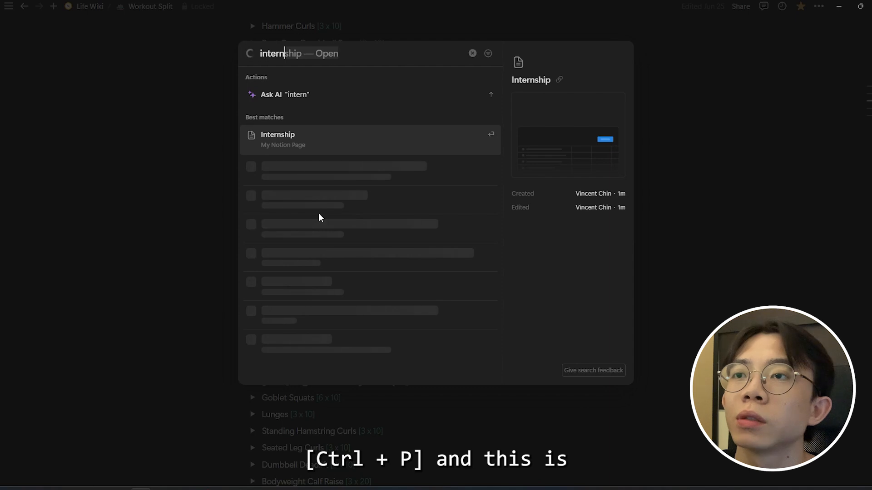
key(Return)
key(ctrl+p)
text(java)
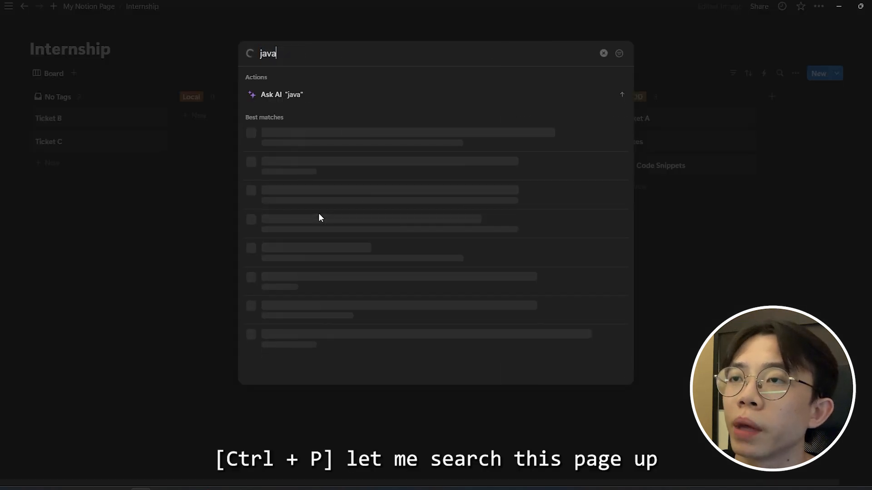
key(Return)
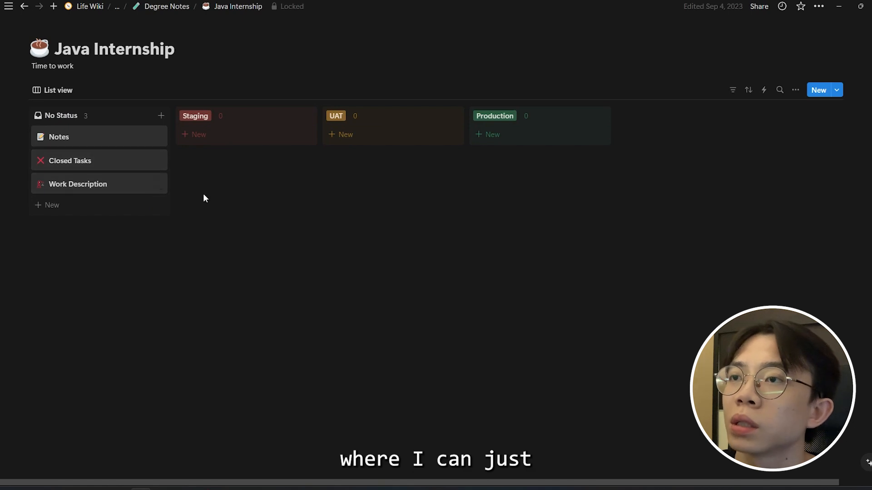
key(ctrl+p)
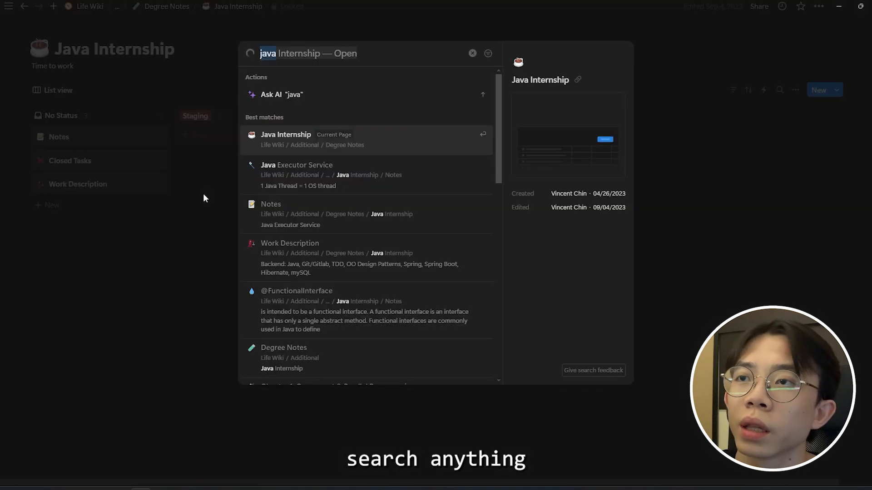
key(Escape)
View the destination pages available for moving the Closed Tasks card and dismiss the list without moving it
right_click(136, 167)
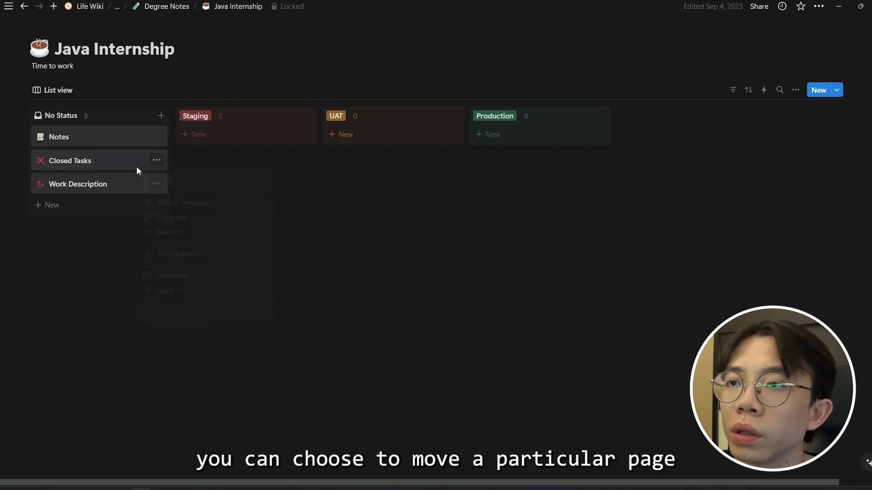
click(183, 236)
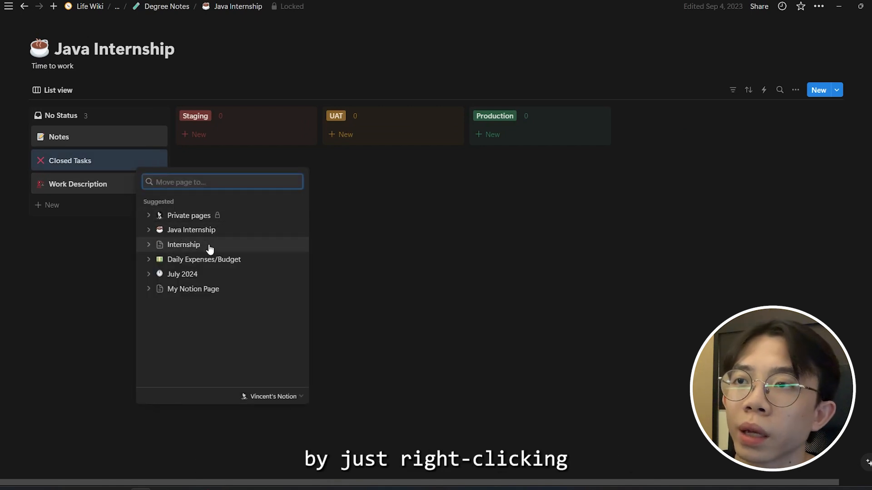
click(609, 260)
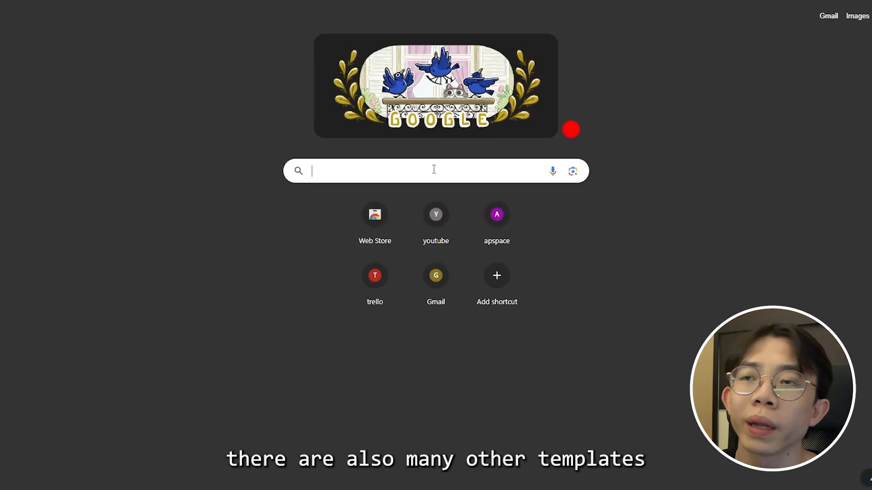
Search the web for Notion templates and browse the Notion Templates gallery
text(notion templ)
key(Return)
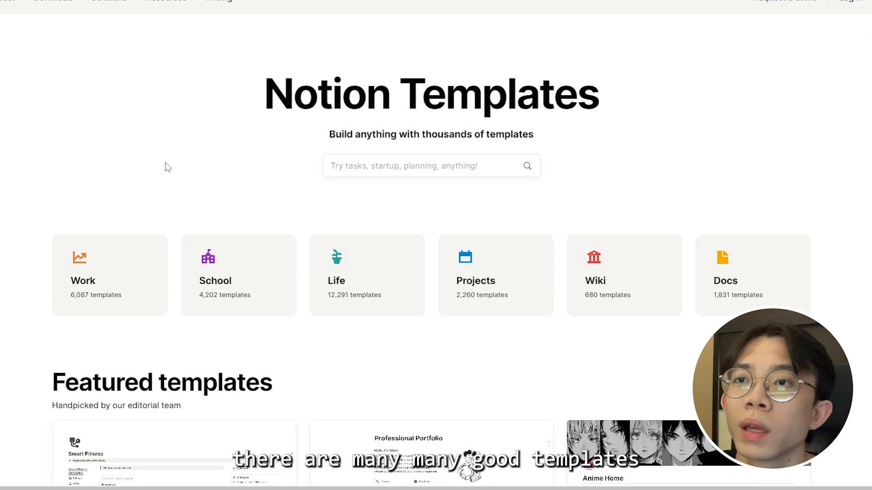
scroll(164, 165, down, 15)
scroll(168, 168, down, 20)
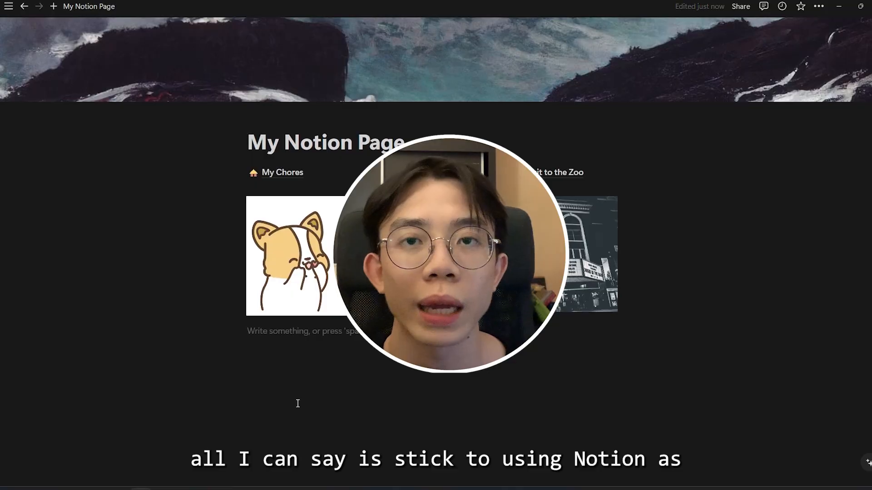
Stack the My Chores, Visit to the Zoo and Homework links in one column and place the theatre and dog images side by side
drag(313, 338, 357, 378)
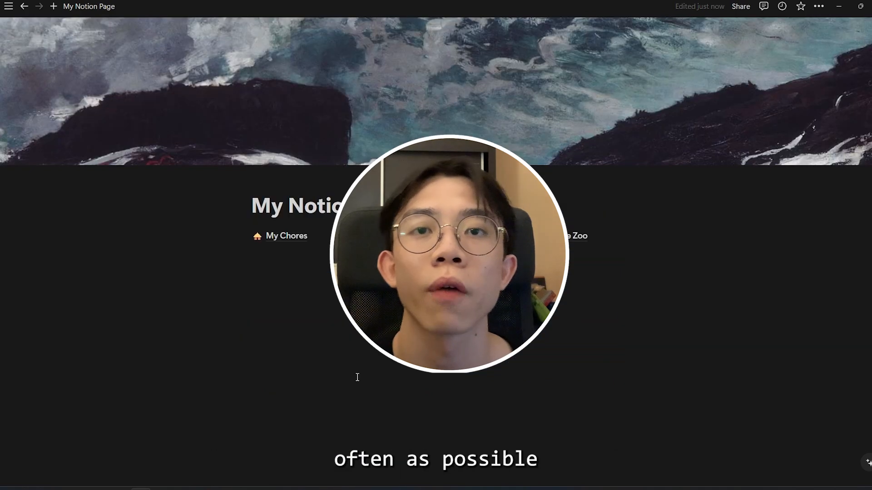
scroll(356, 378, down, 3)
drag(614, 217, 494, 205)
drag(554, 100, 276, 110)
drag(450, 94, 251, 119)
scroll(273, 176, up, 3)
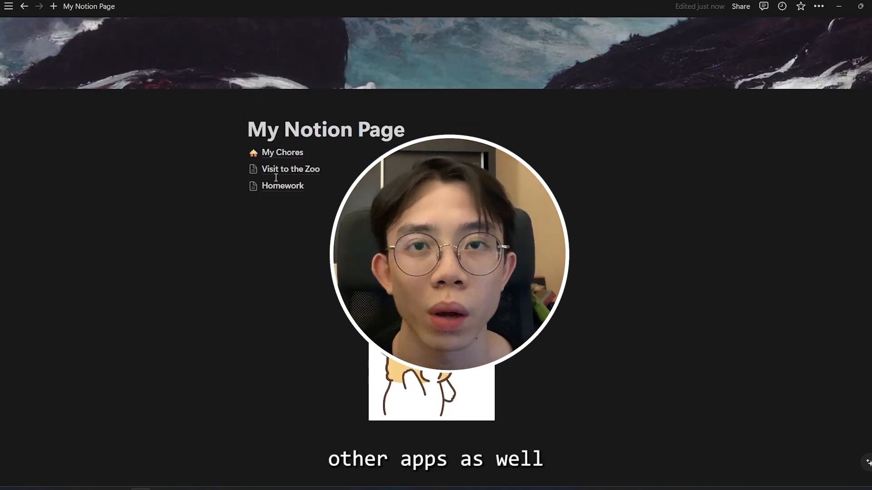
mouse_move(273, 235)
mouse_down()
mouse_move(733, 275)
mouse_move(679, 241)
mouse_move(282, 232)
mouse_up()
drag(429, 329, 675, 227)
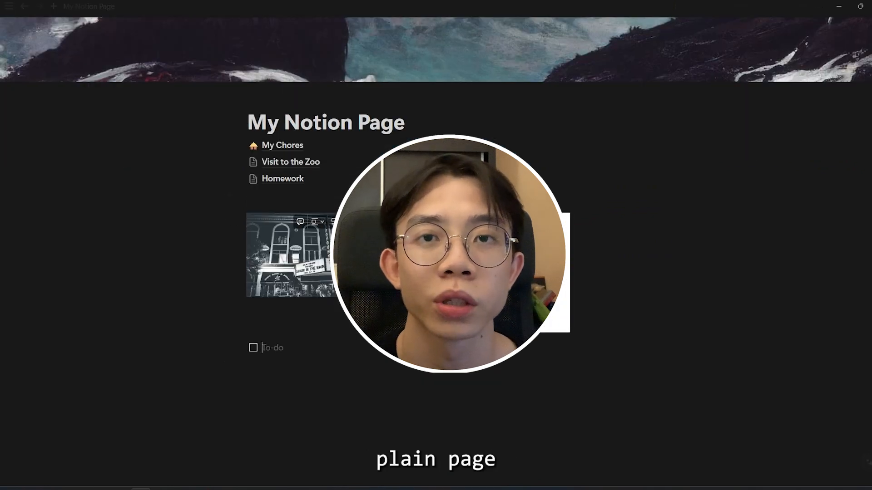
Add to-do items reading First Item, Second Item and Third Item below the images
text(I)
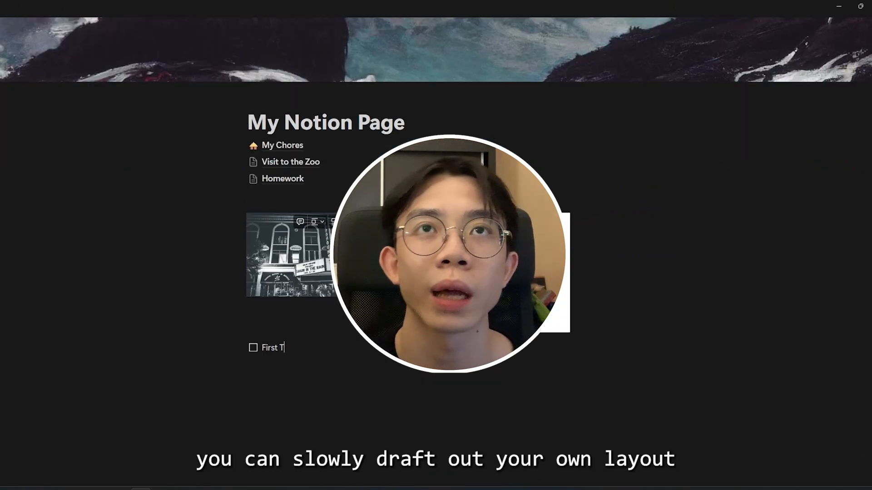
key(BackSpace)
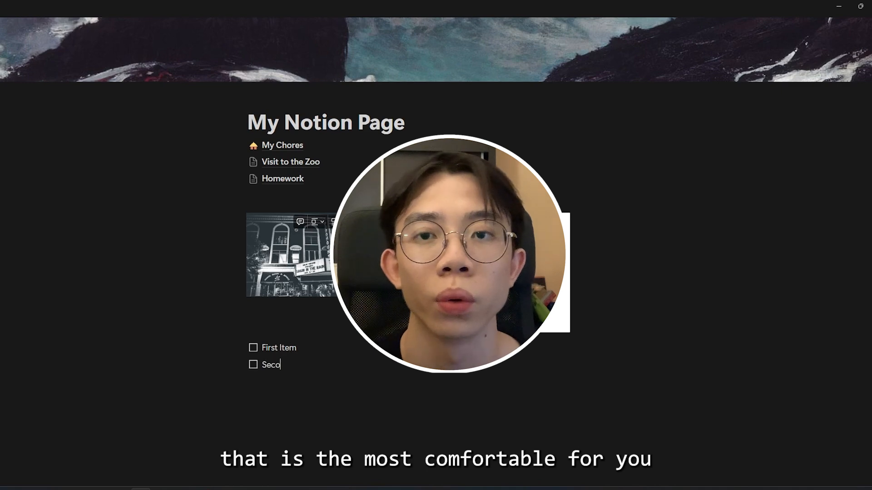
text(nd Item)
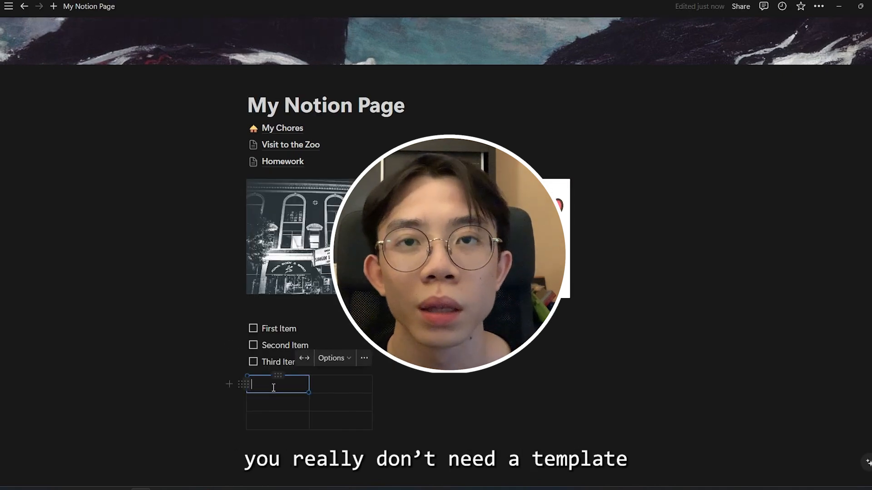
Fill the table below the to-do items with Science and Math under Monday and Linguis under Tuesday
scroll(273, 387, down, 2)
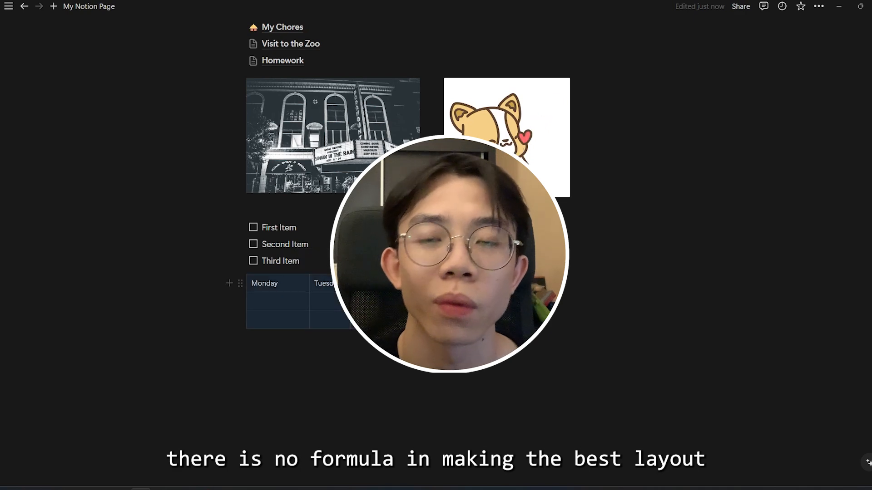
click(346, 301)
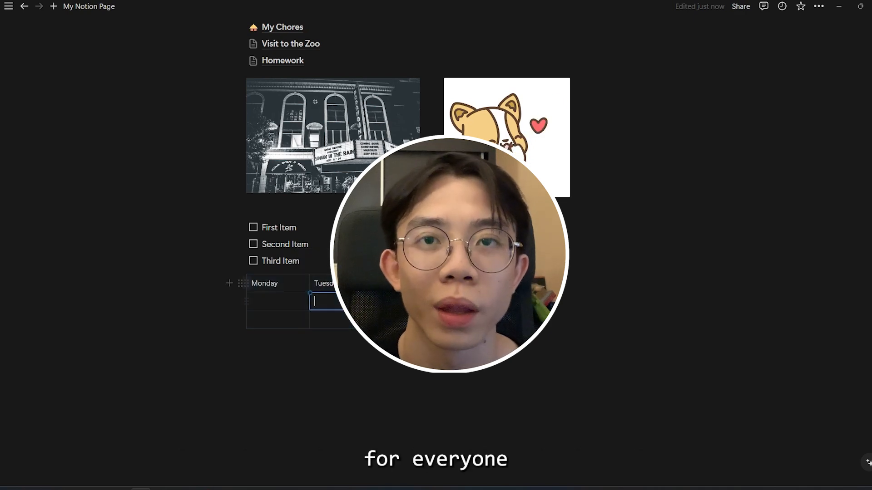
text(Class)
key(ctrl+BackSpace)
text(S)
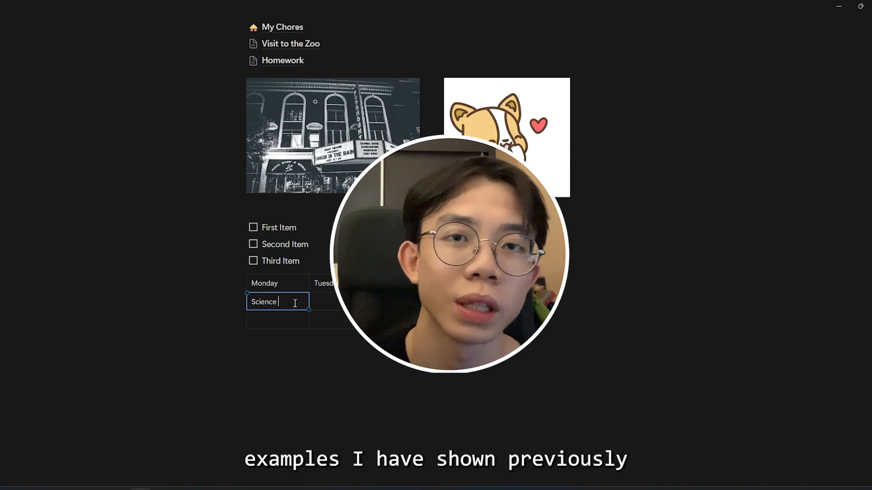
text(cience)
key(Return)
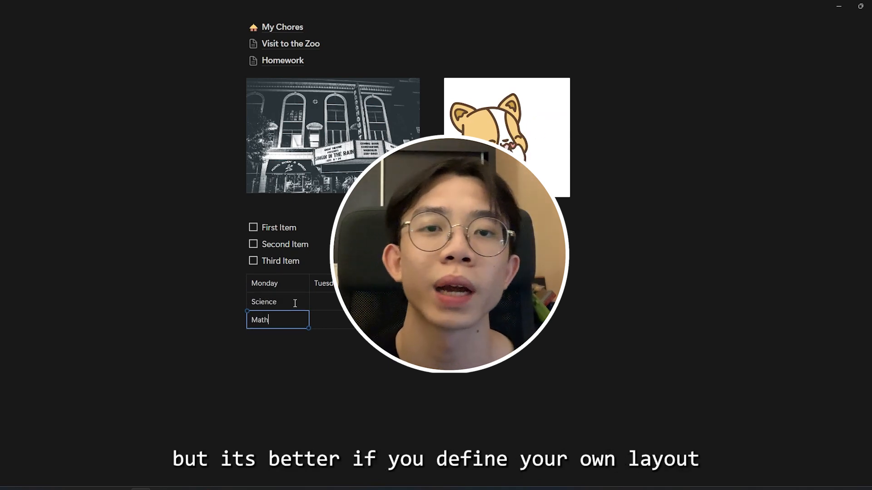
text(Math)
click(295, 304)
text(L)
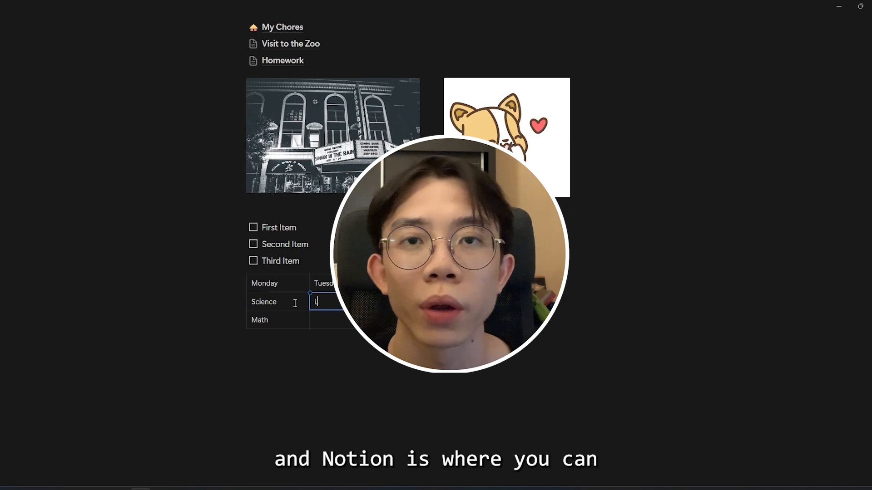
text(inguis)
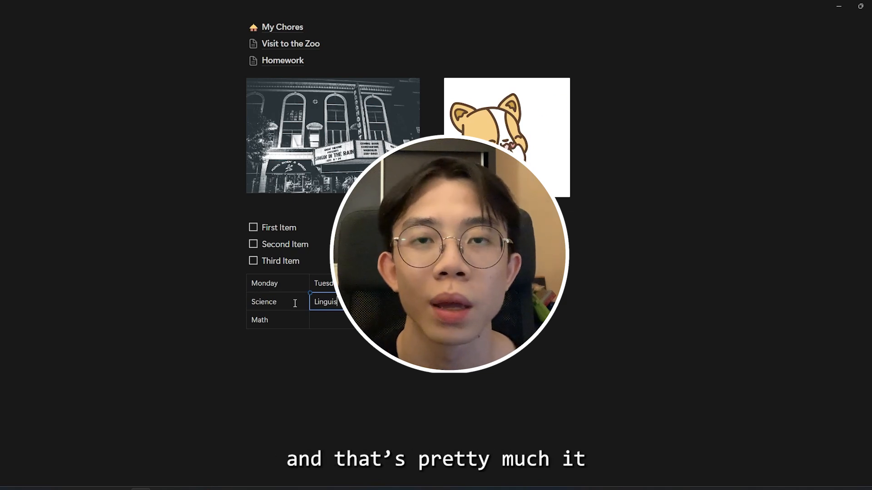